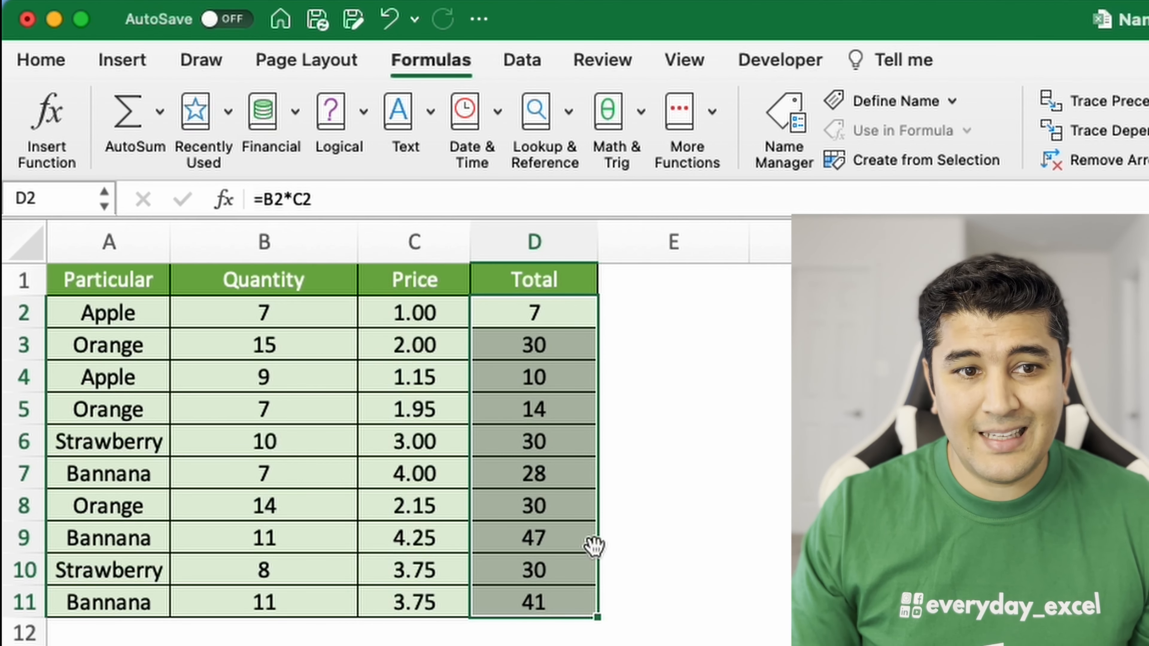
Step: Name the selected Total column values D2:D11 as Total
left_click(45, 199)
type("T")
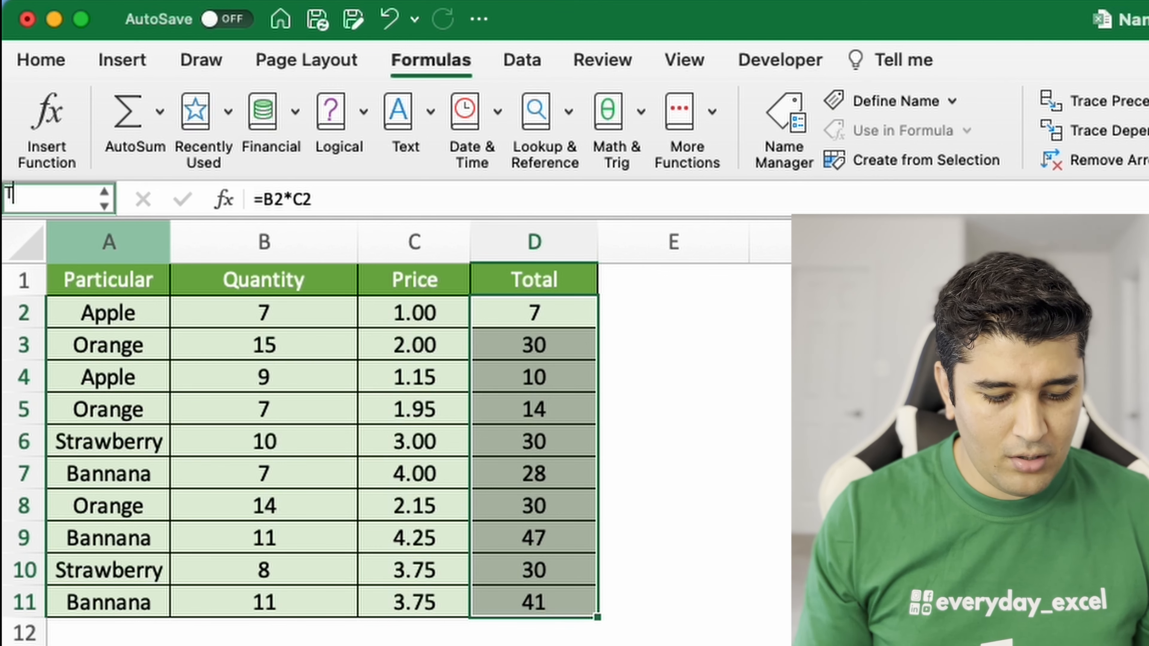
type("otal")
key("Return")
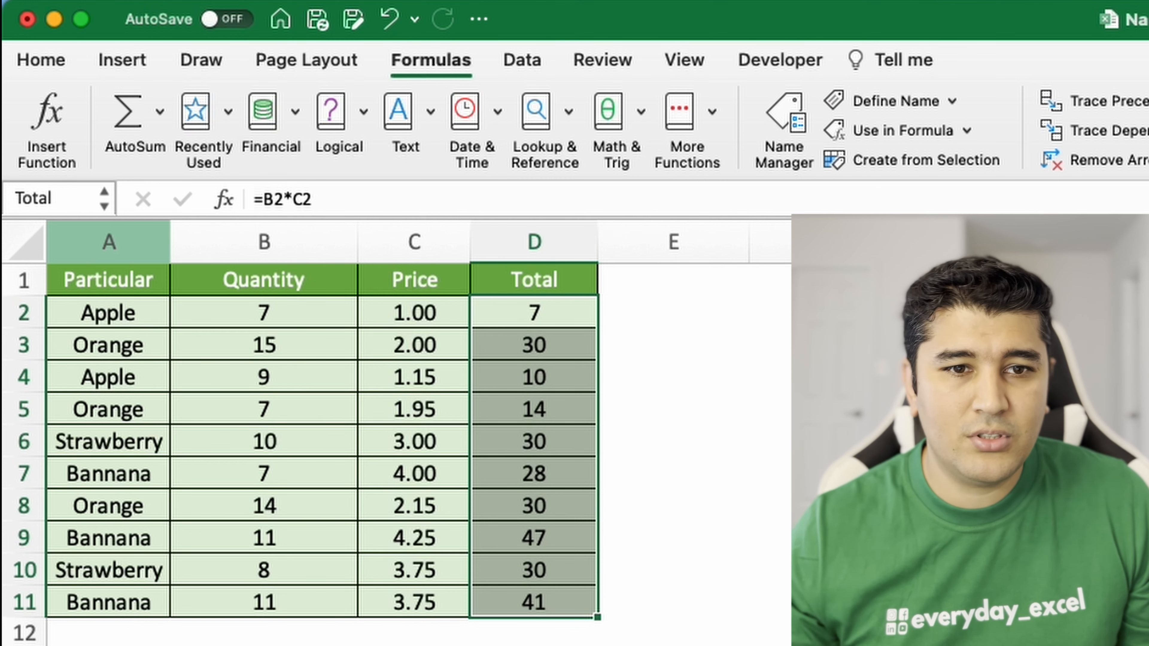
left_click(941, 602)
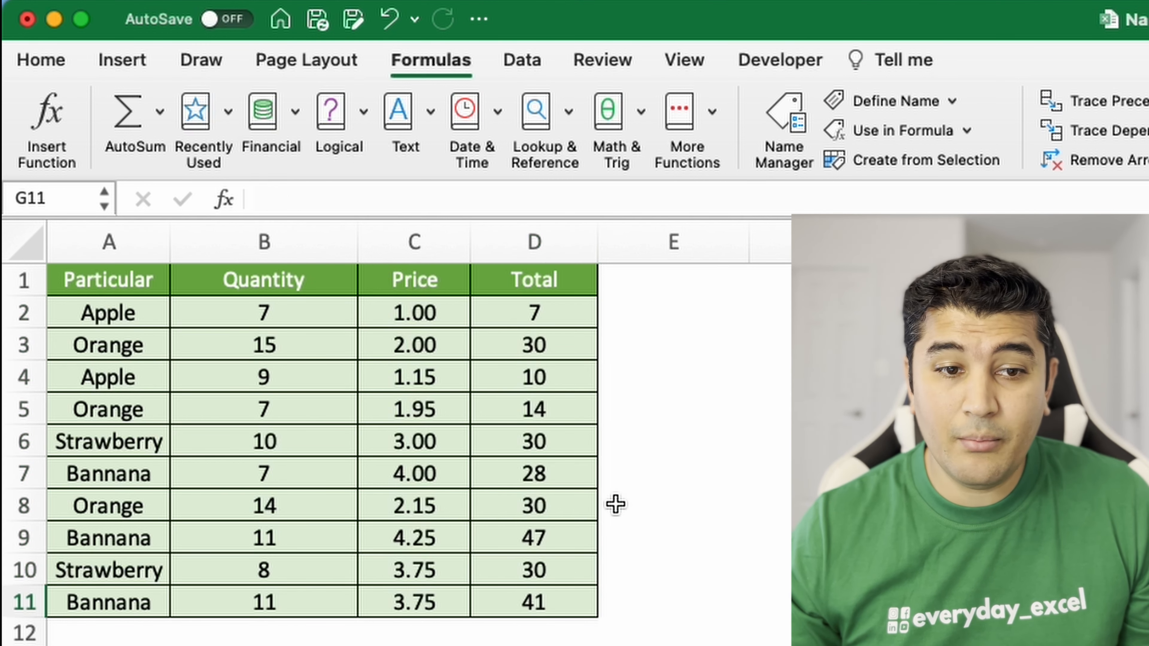
Step: Create named ranges from the table A1:D11 using only the top row labels
left_click_drag(77, 279, 525, 602)
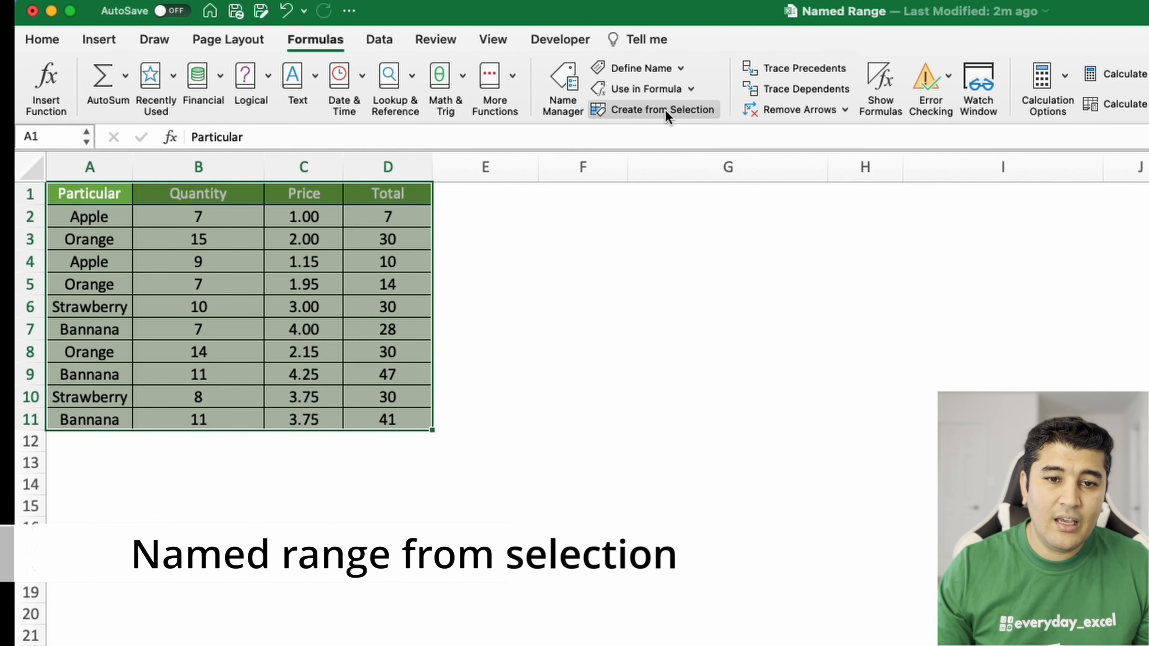
left_click(666, 115)
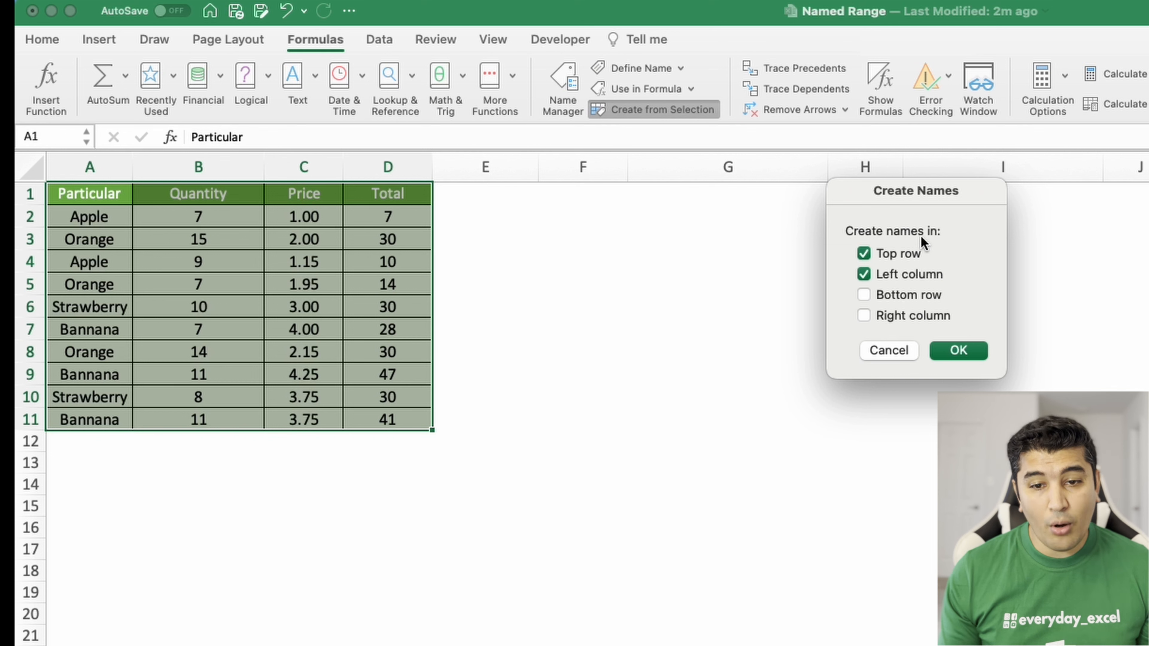
left_click(865, 273)
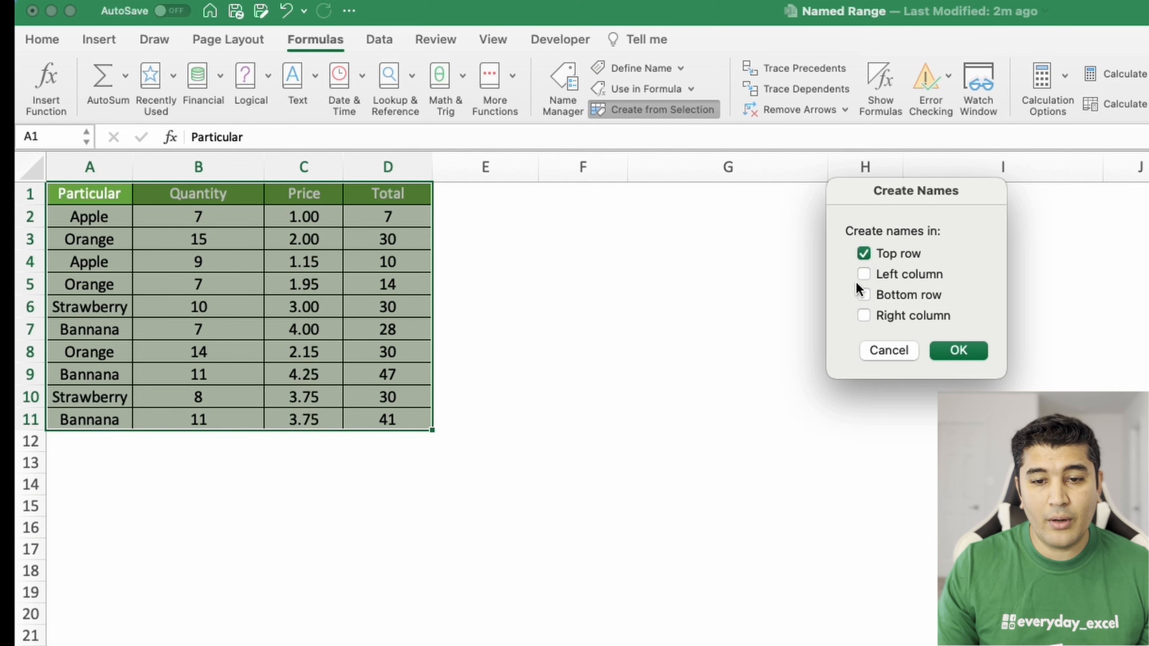
left_click(972, 353)
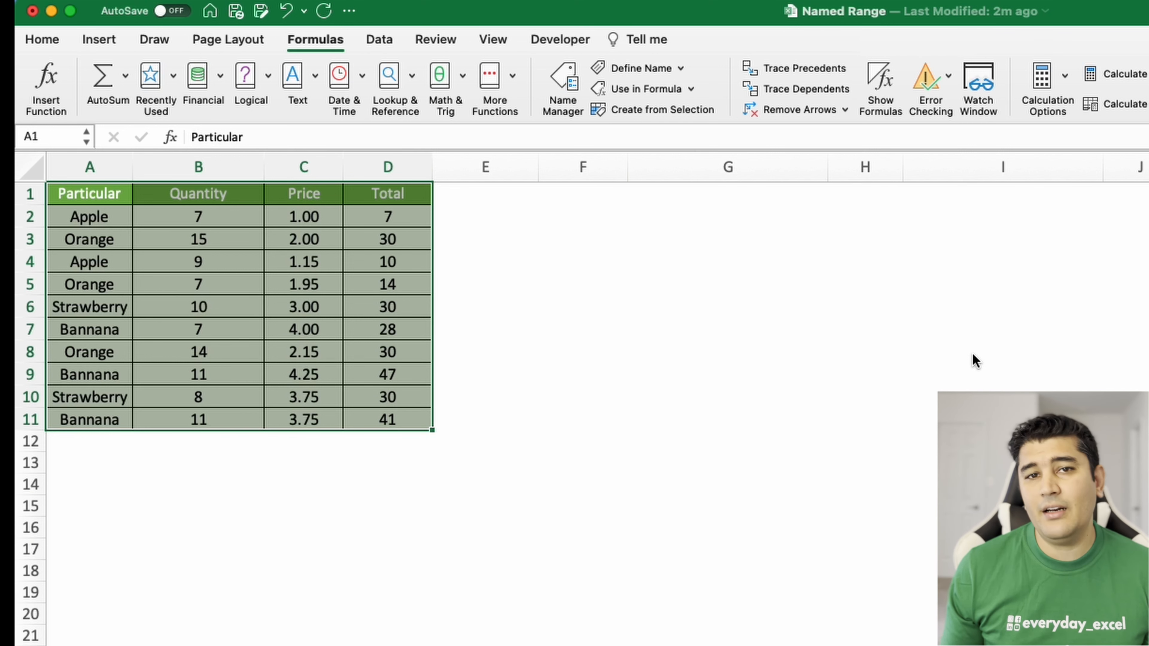
Step: Enter =SUM(Total) in cell F2 to add up the Total named range
left_click(583, 217)
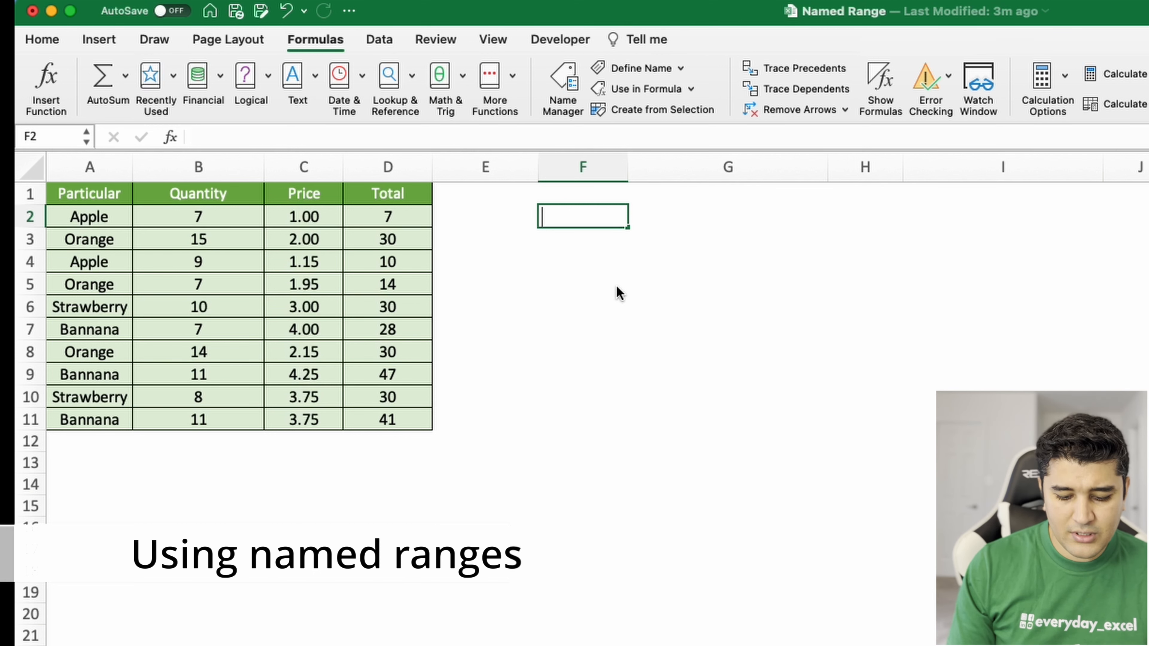
type("=sum")
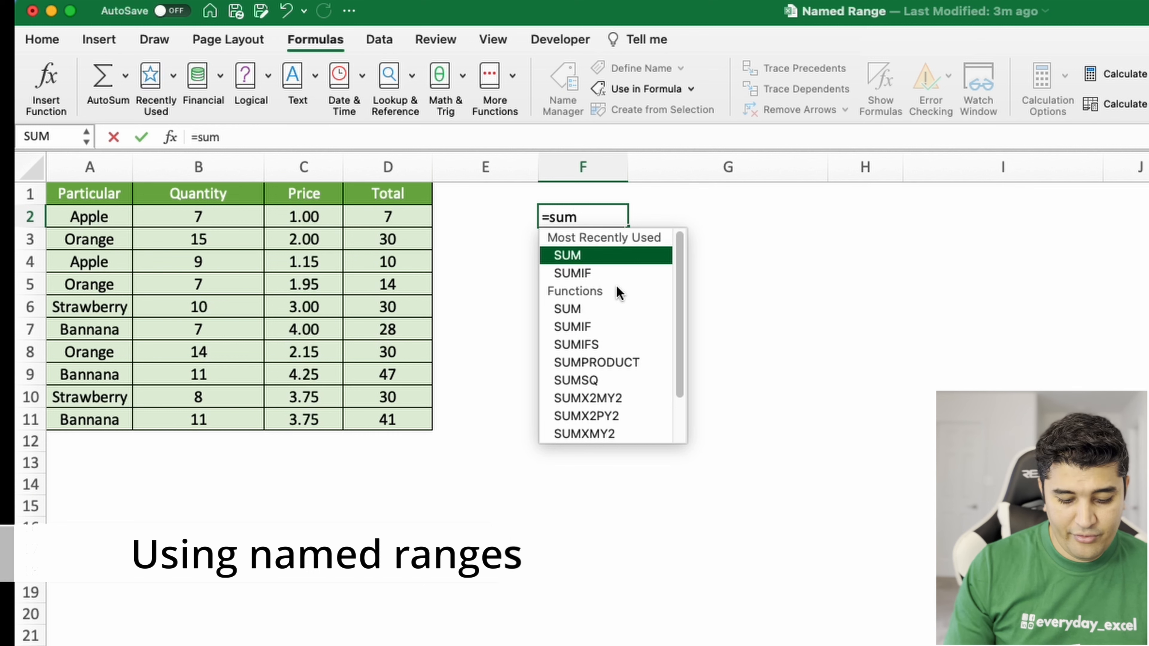
type("(tot")
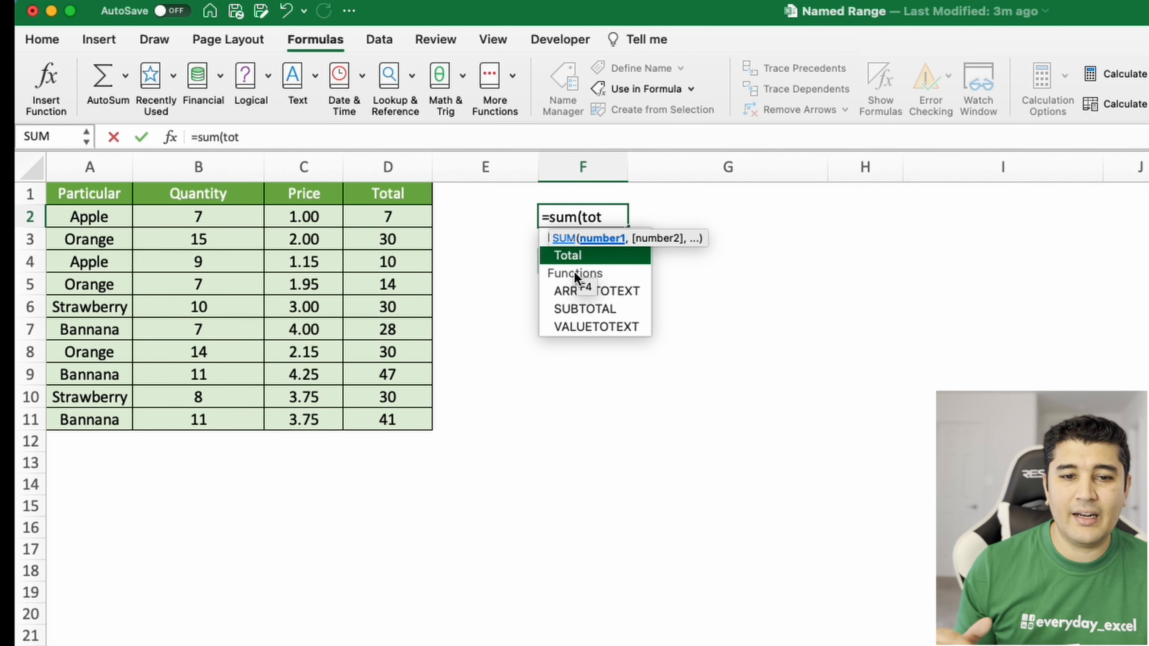
type("al")
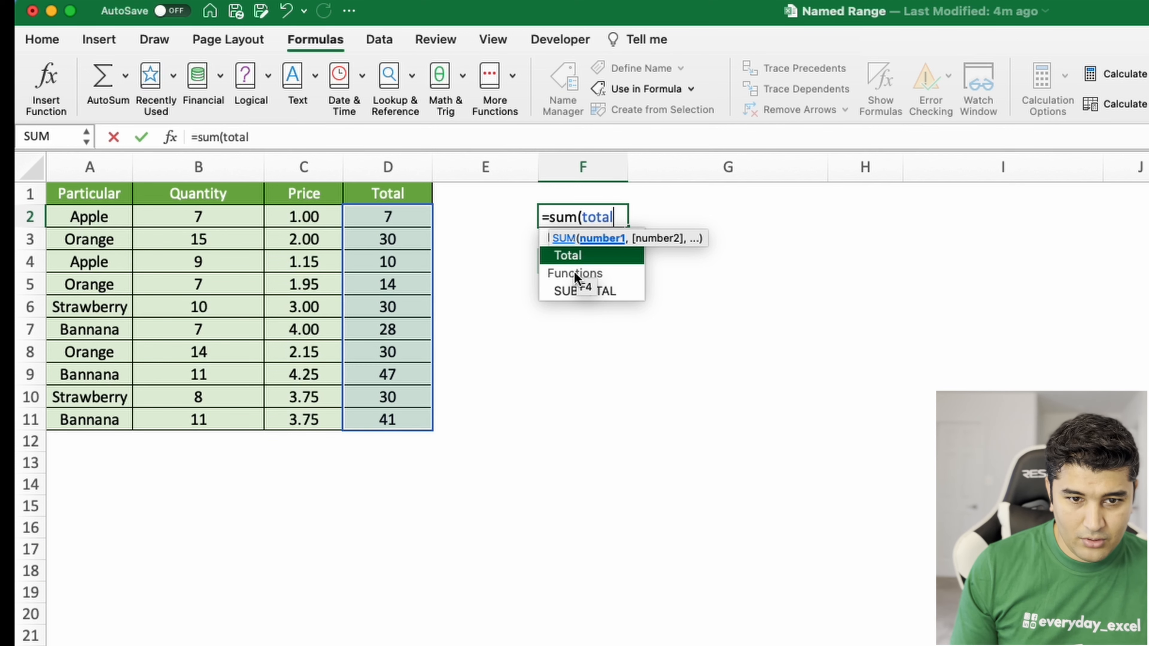
type(")")
key("Return")
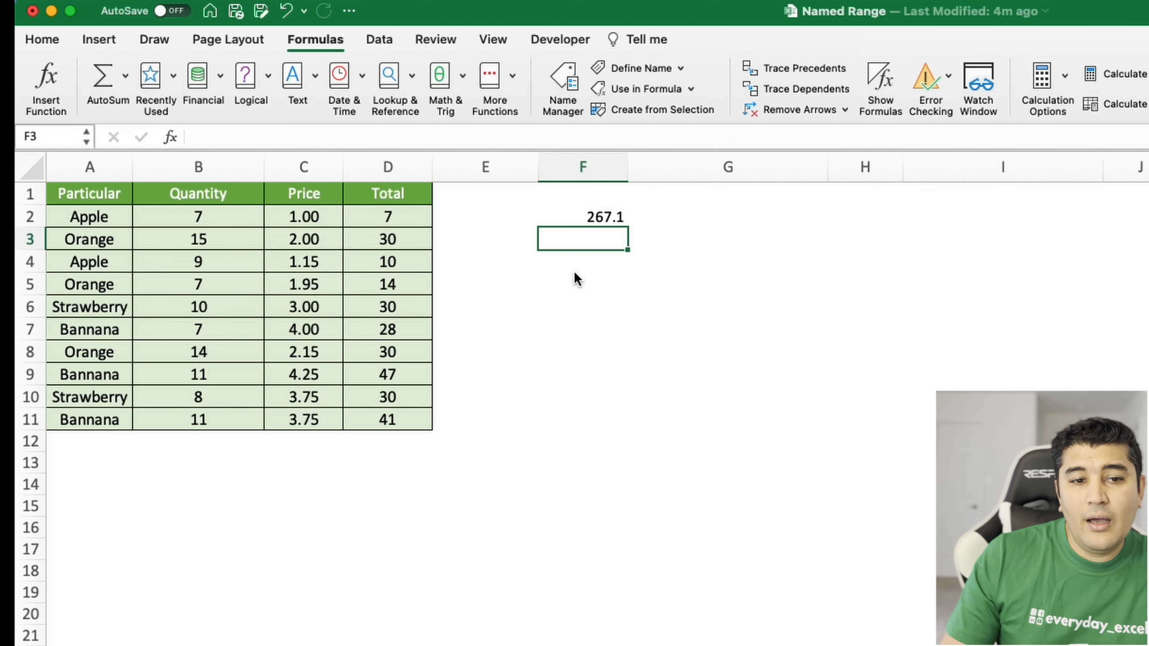
left_click(588, 217)
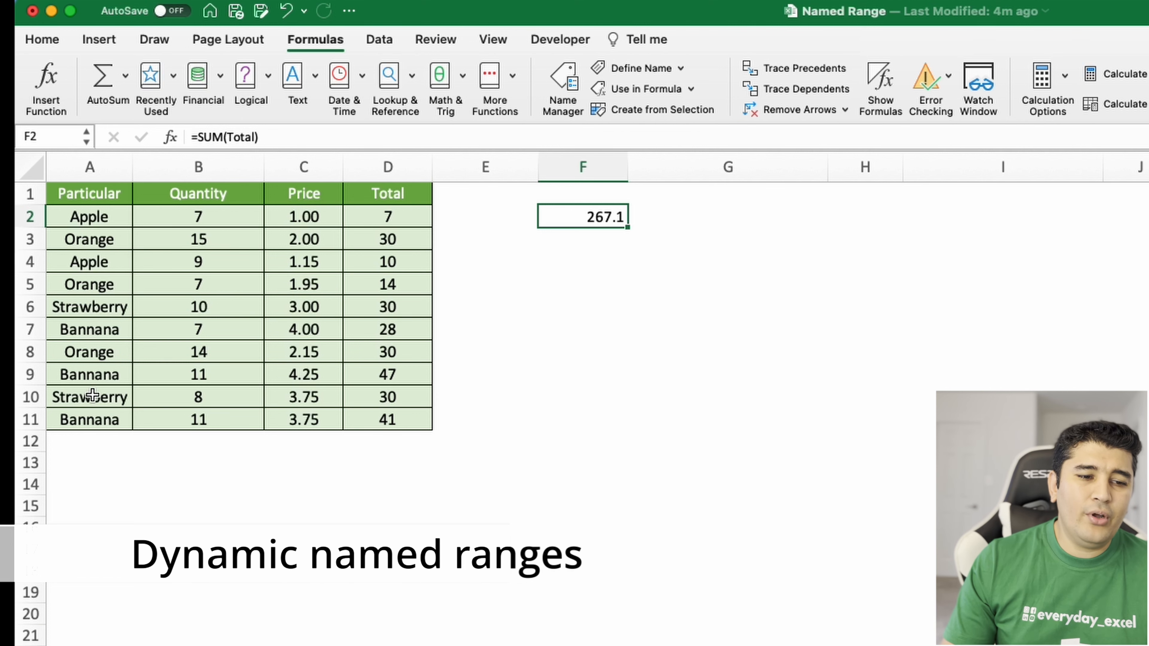
Step: Copy the table rows A9:D11 and paste them directly below the table starting at A12
left_click_drag(90, 370, 394, 423)
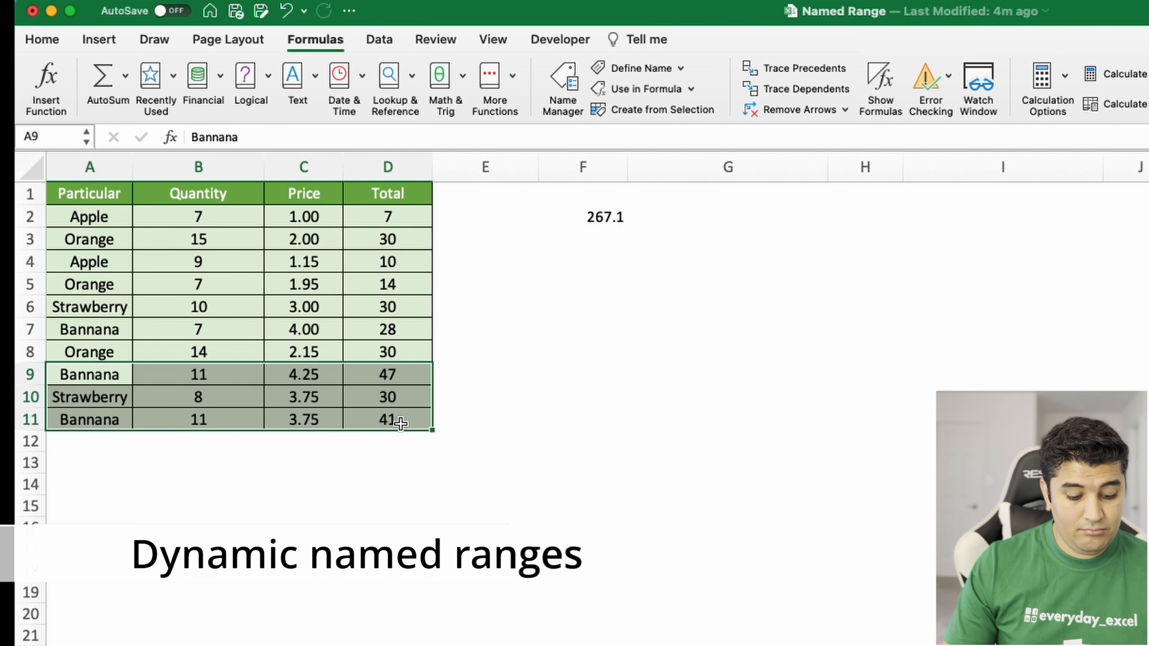
key("super+c")
left_click(77, 438)
key("super+v")
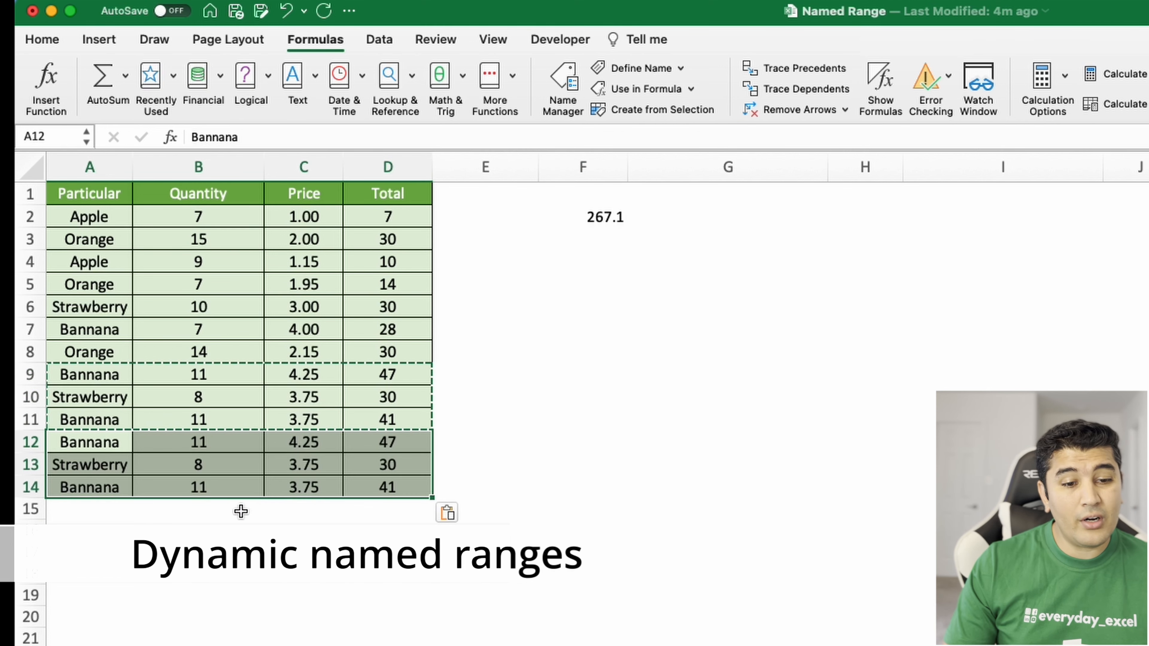
left_click_drag(387, 216, 379, 482)
key("Escape")
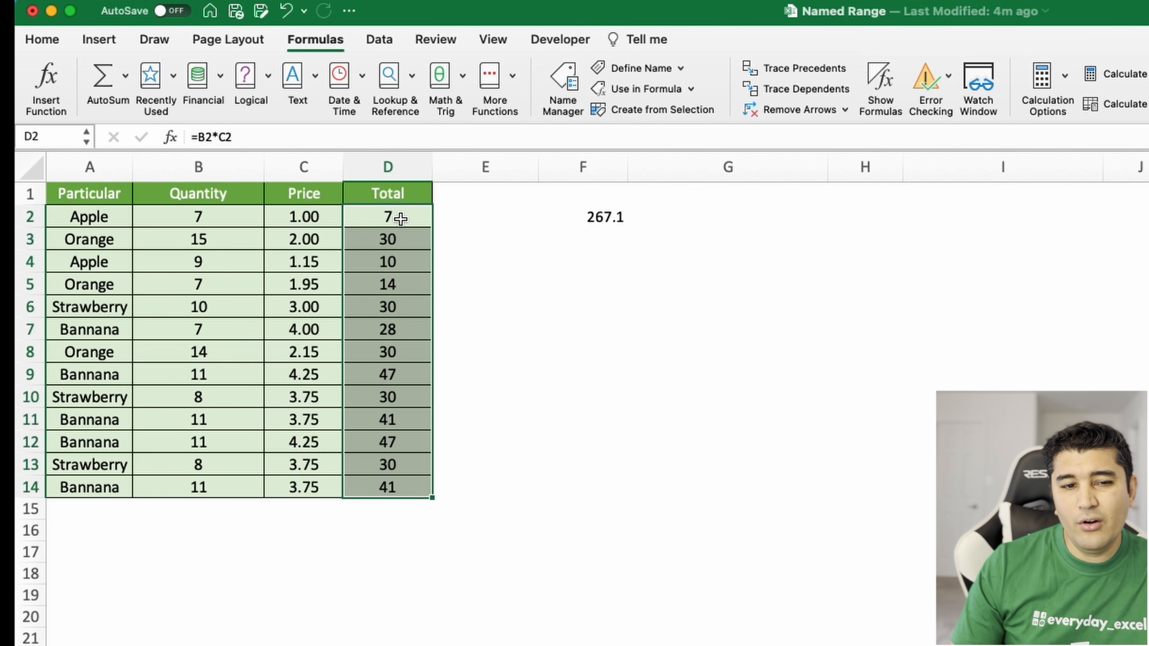
left_click_drag(400, 219, 415, 398)
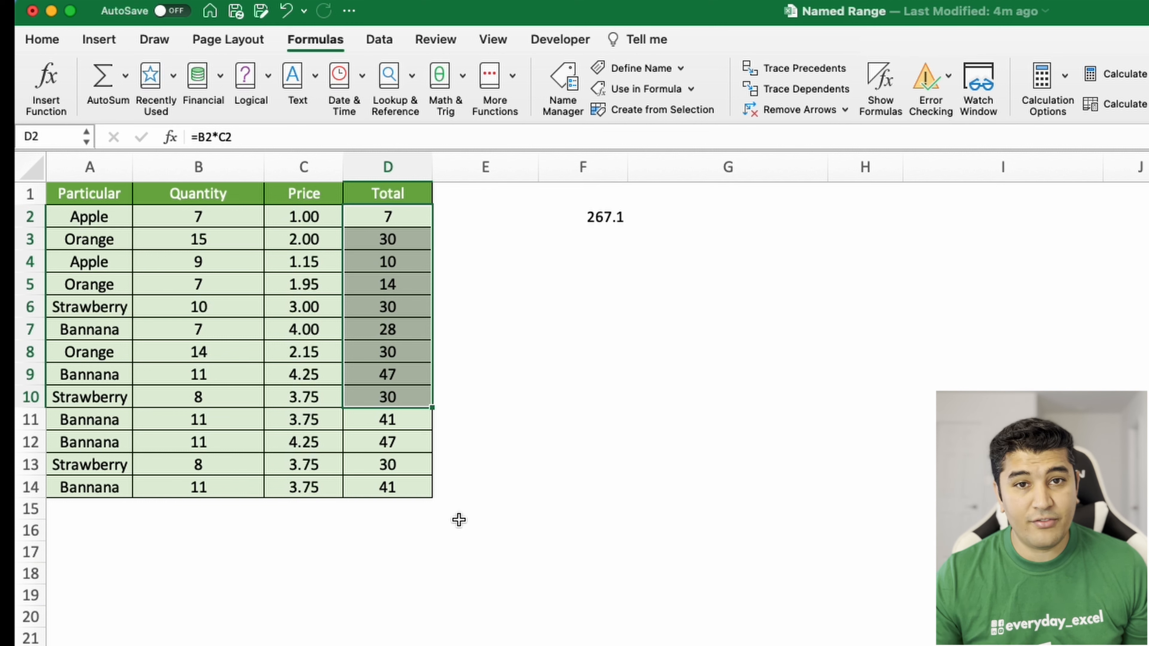
Step: Undo the pasting of the extra rows below the table
left_click(603, 241)
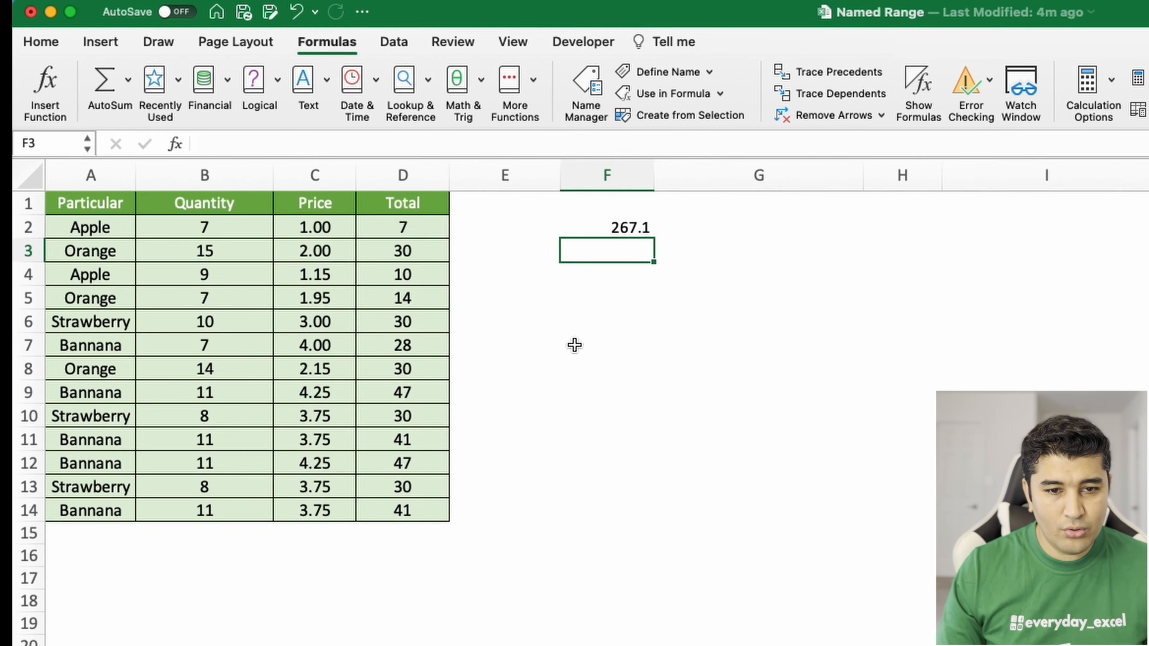
left_click(466, 375)
key("super+z")
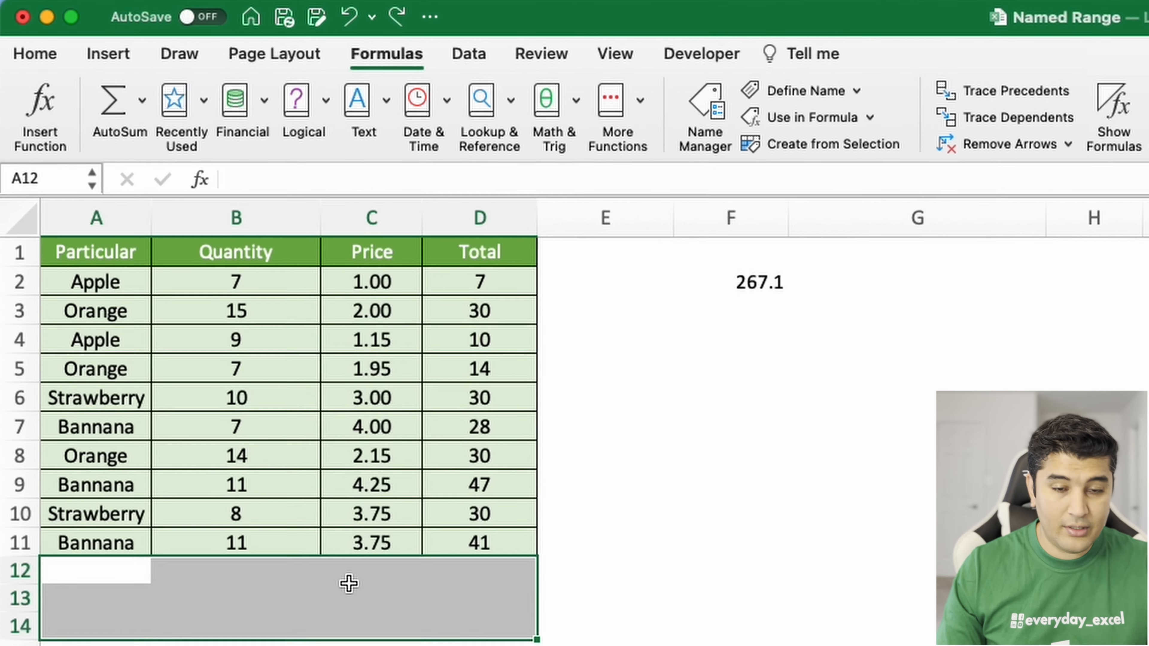
Step: Begin an OFFSET formula in cell F3 with reference D1, 1 row and 0 columns
left_click(762, 309)
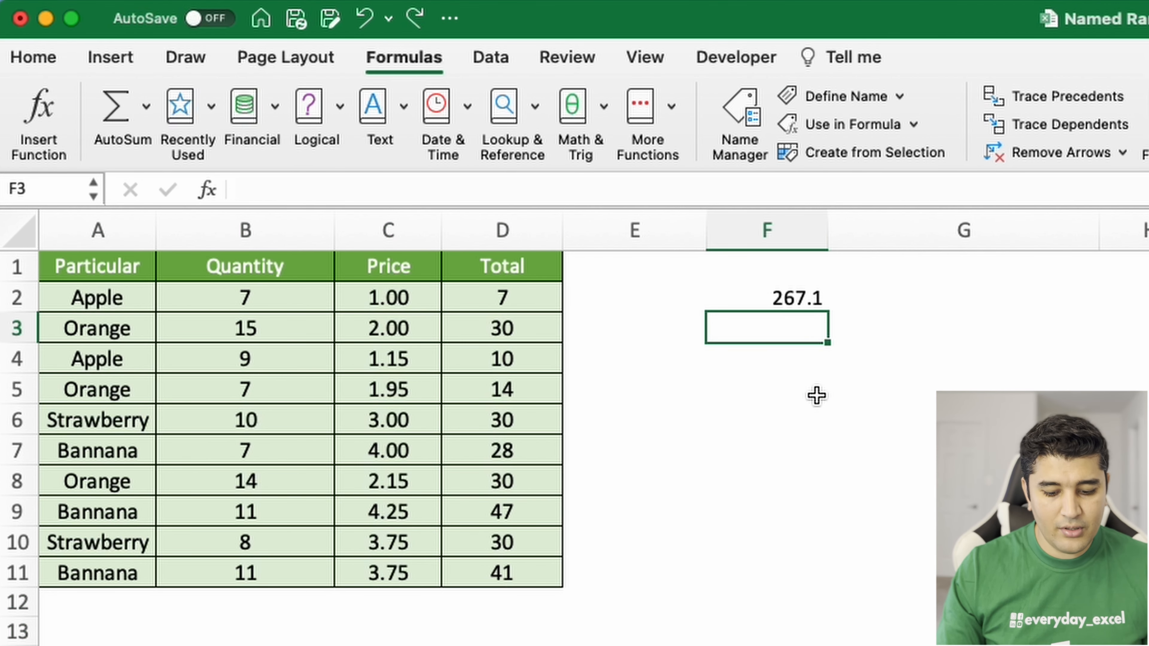
type("=of")
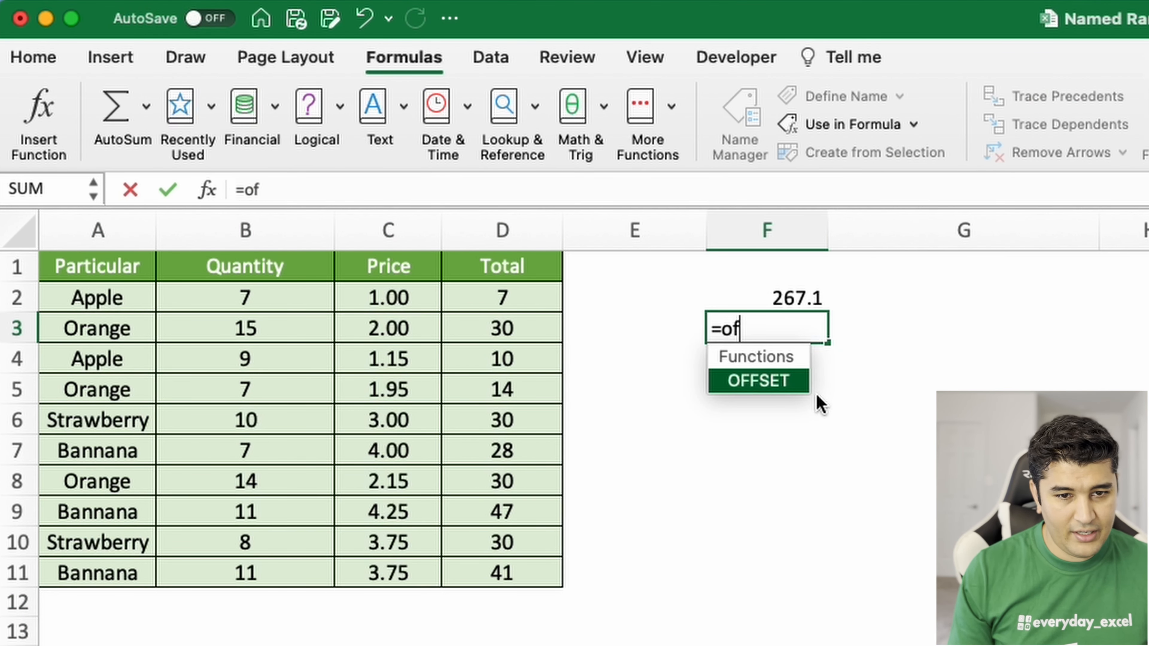
key("Tab")
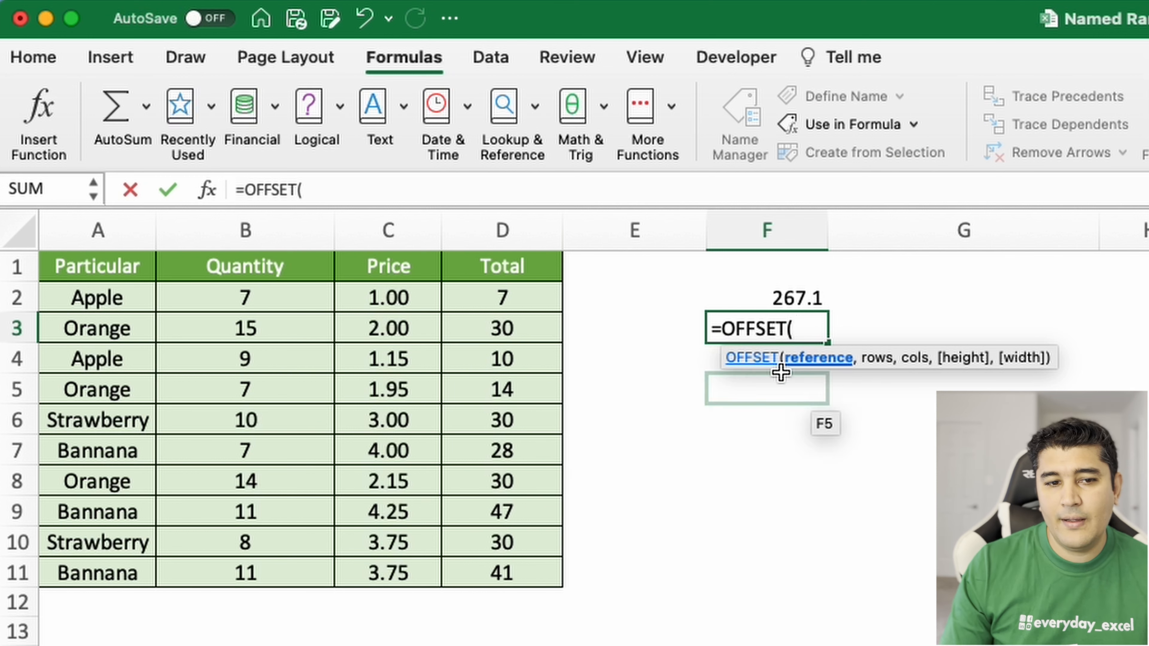
left_click(490, 261)
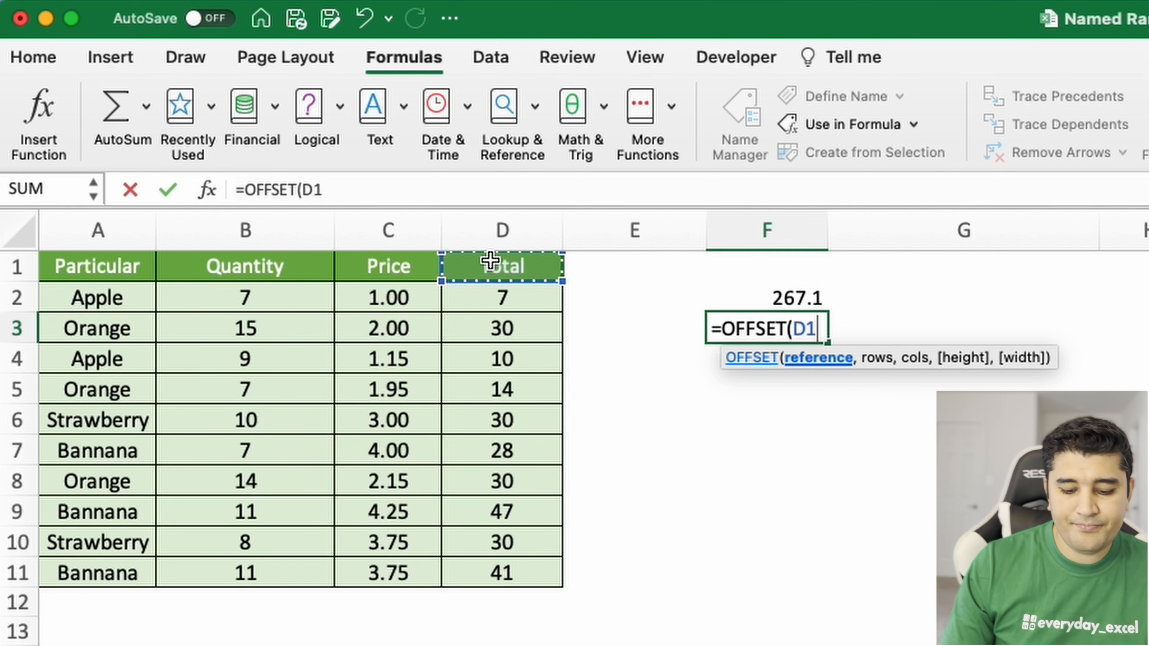
type(",")
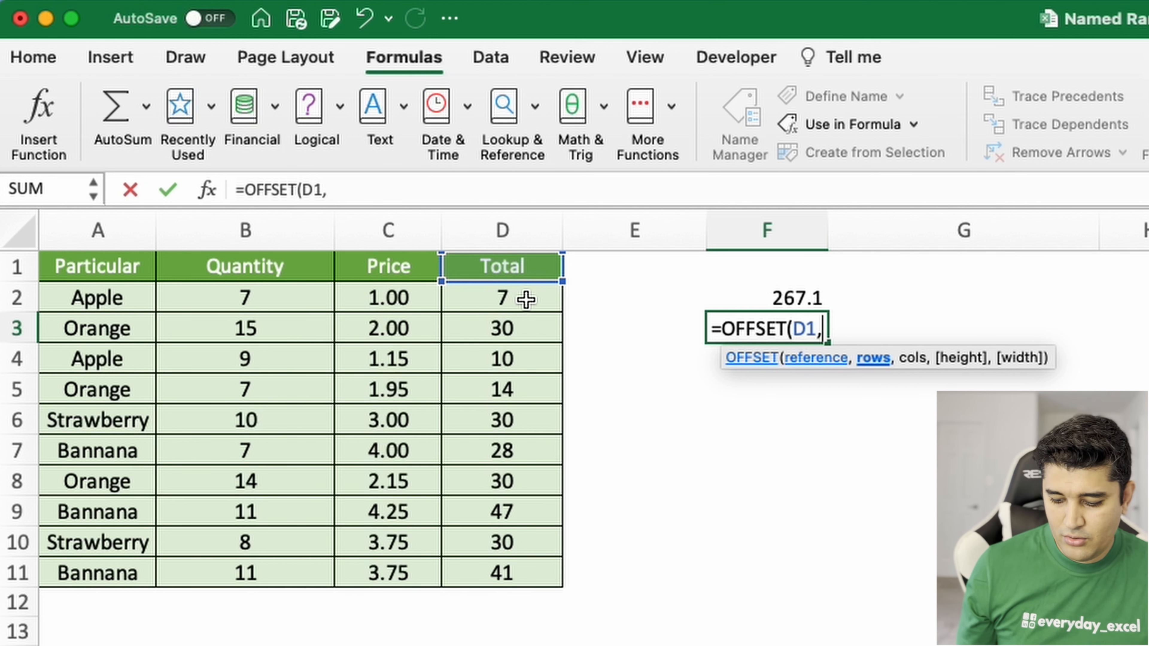
type("1")
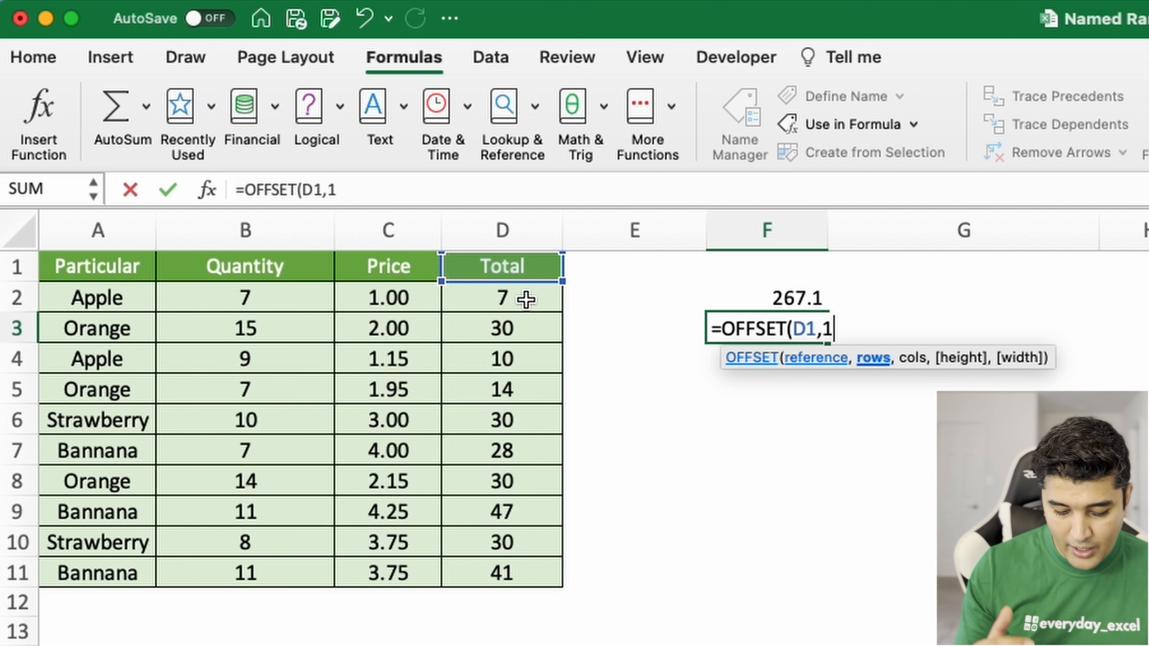
type(",")
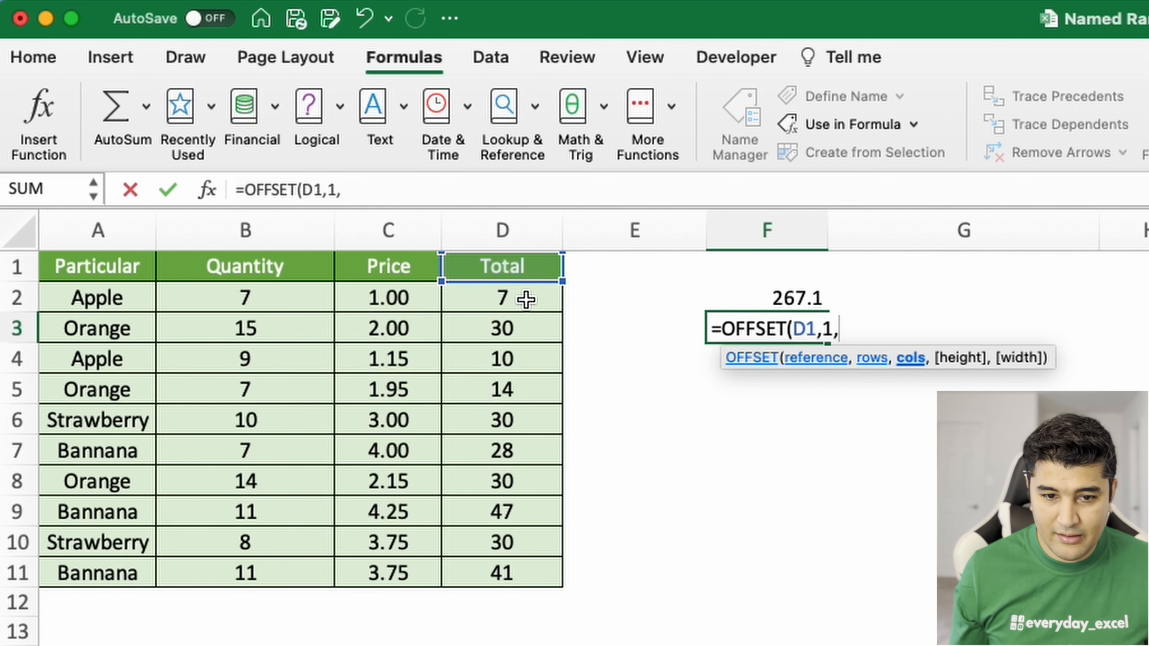
type("0")
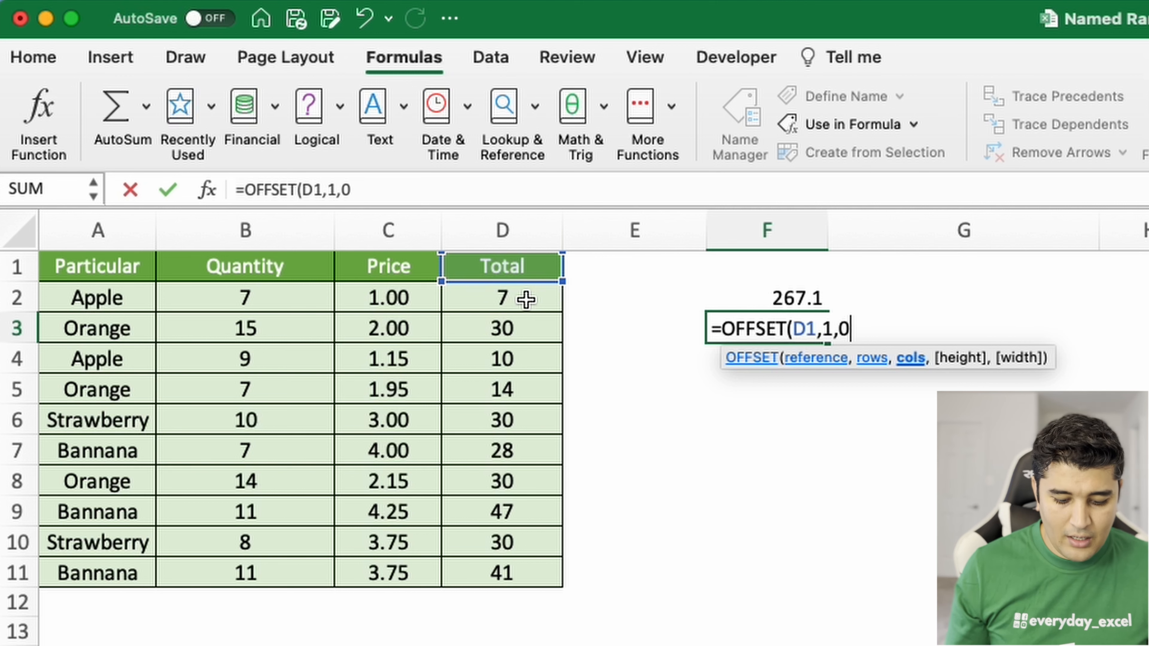
type(",")
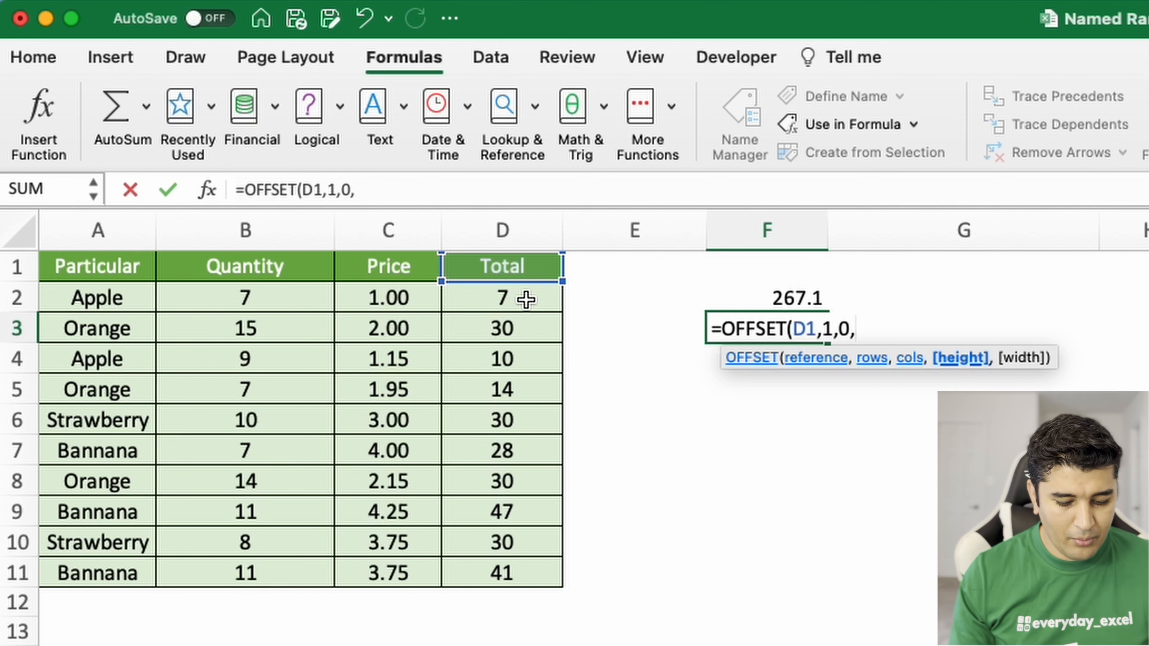
Step: Set the OFFSET height argument to COUNTA(D:D)-1 and close the formula's parenthesis
type("coun")
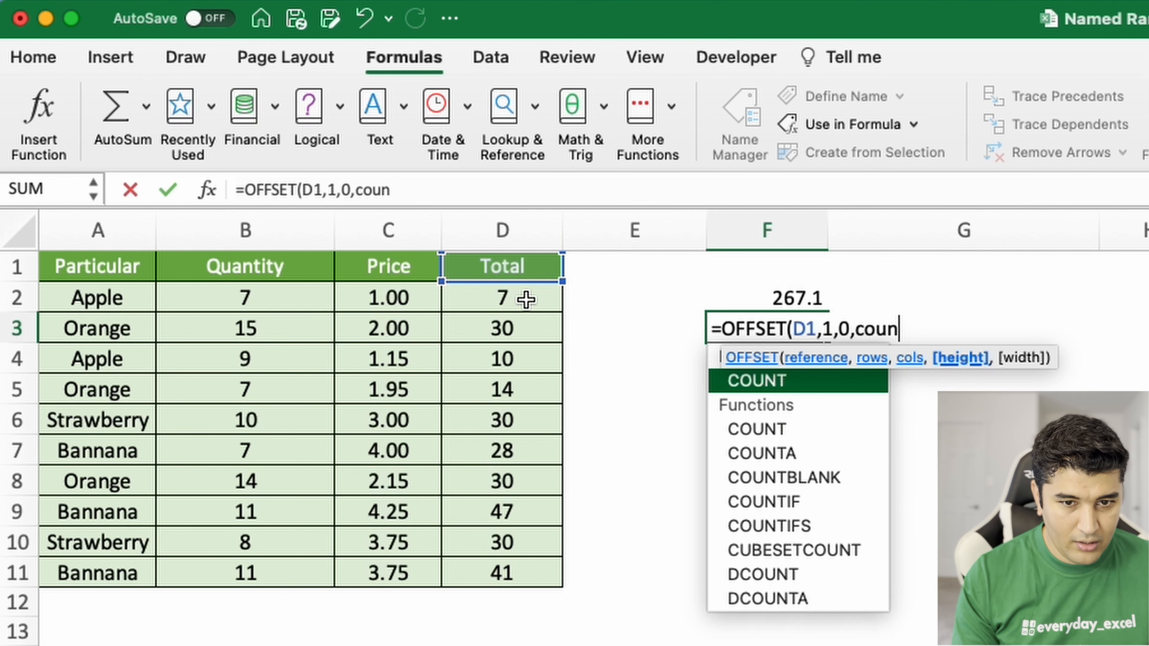
type("ta")
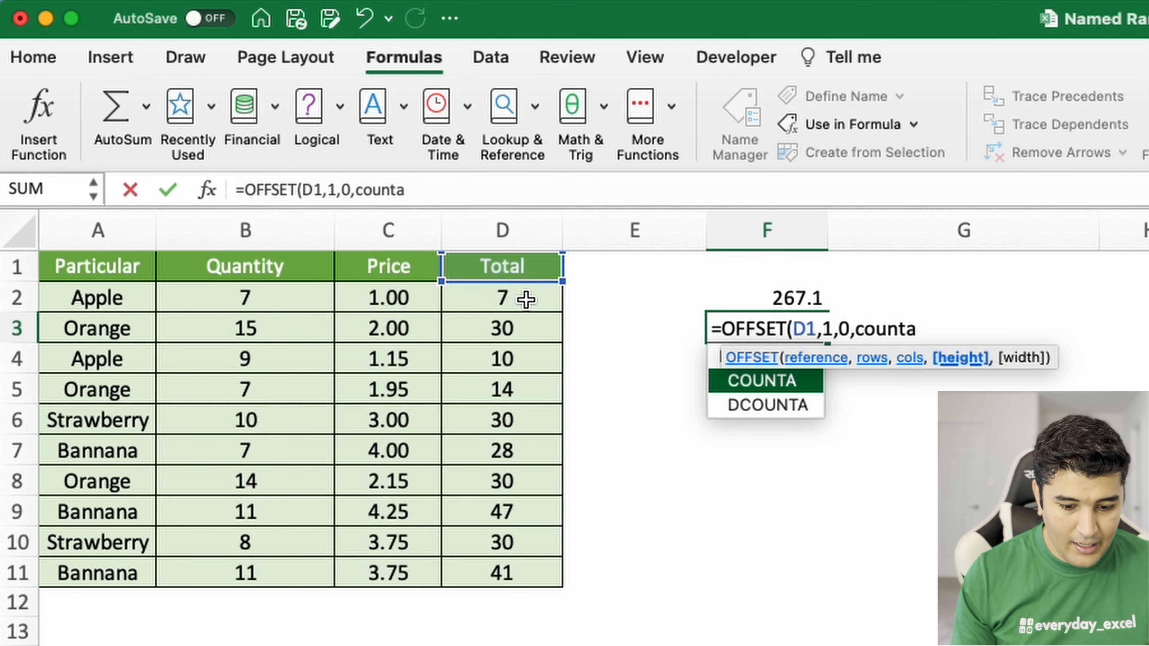
type("(")
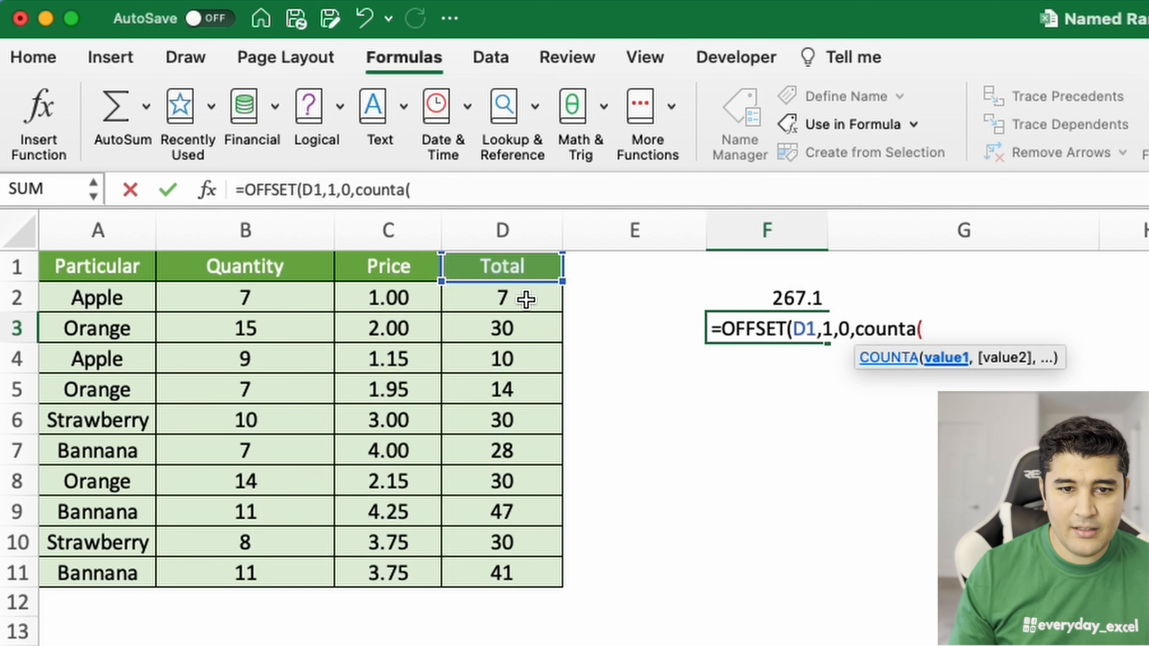
left_click(503, 236)
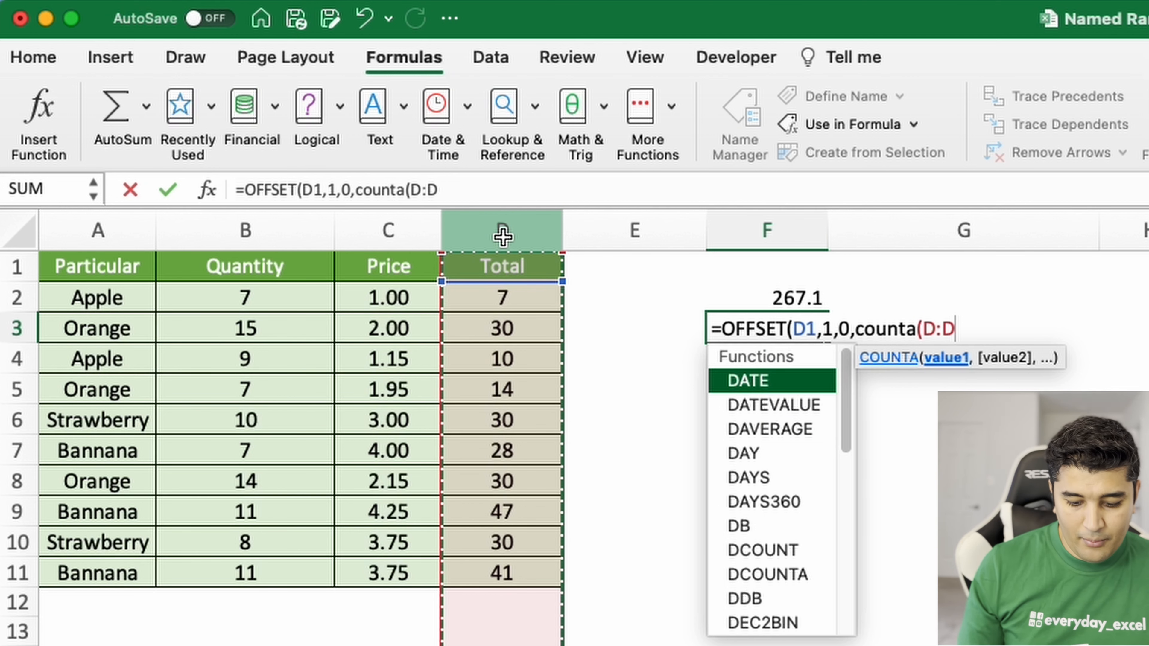
type(")")
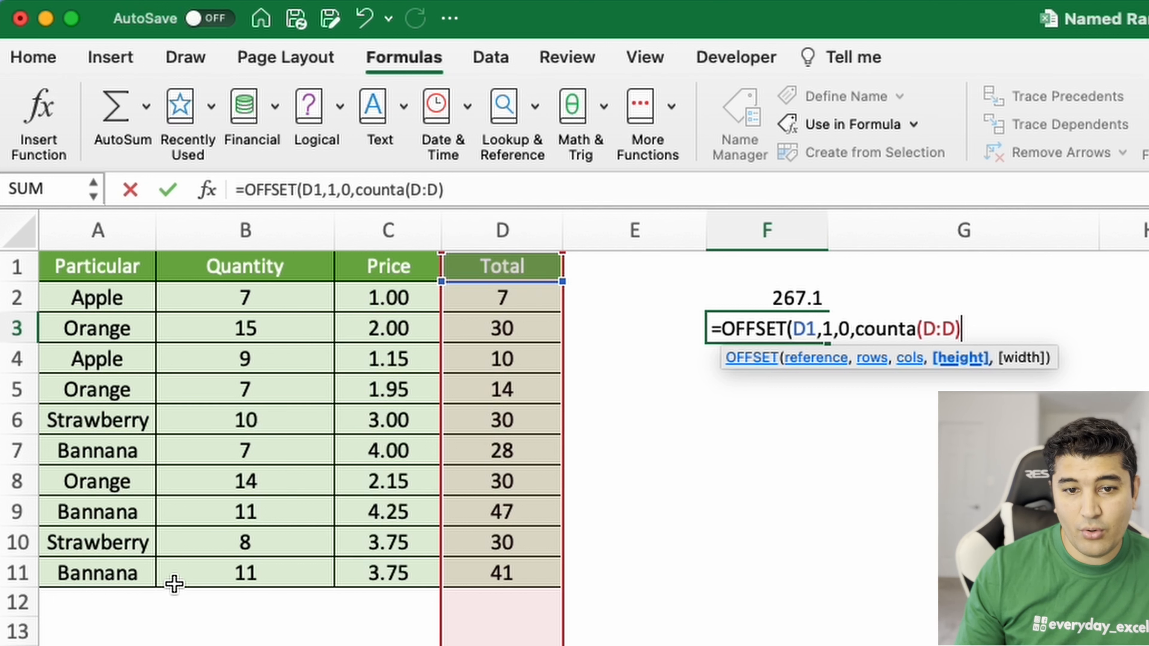
type("-1")
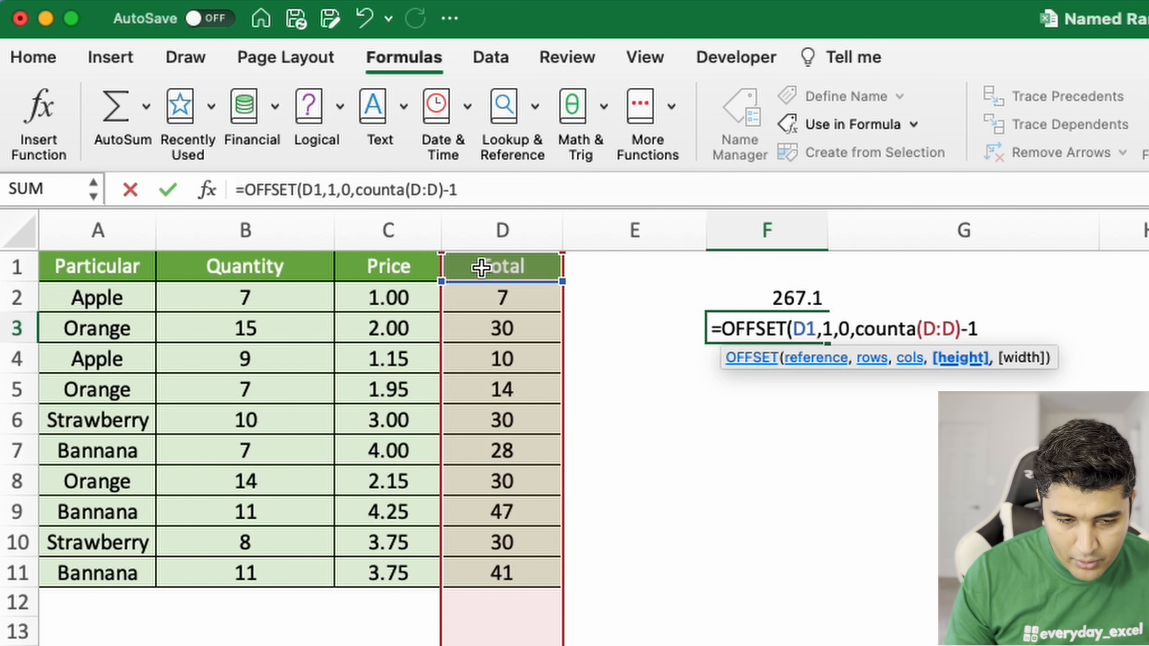
type(")")
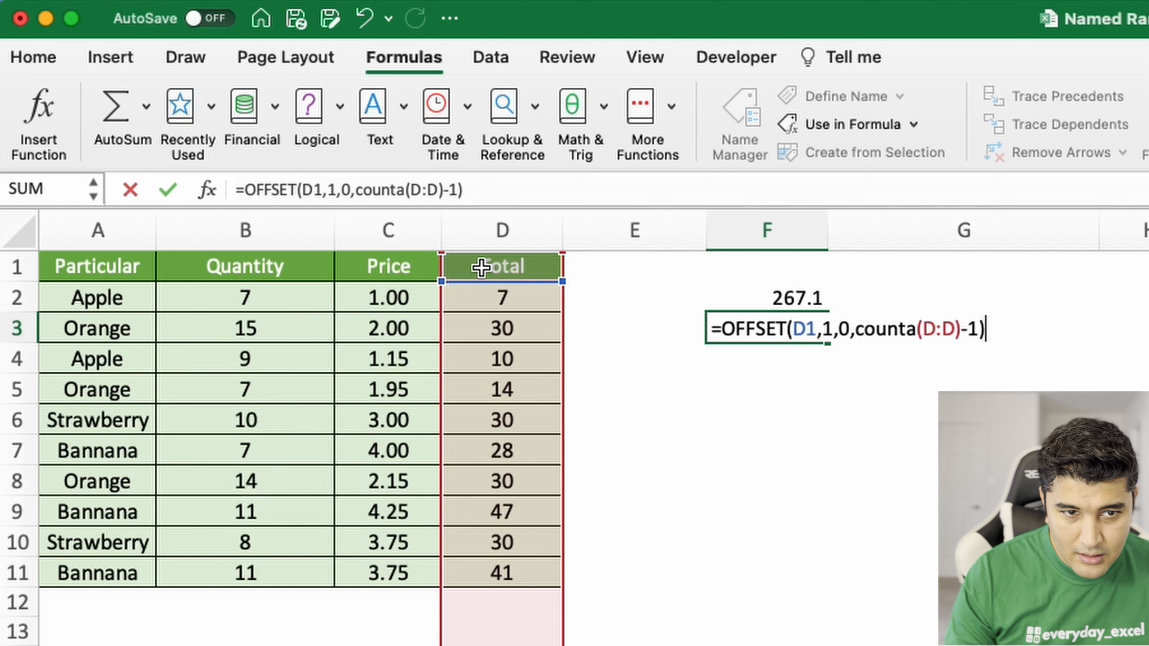
Step: Make the D:D and D1 references in the F3 OFFSET formula absolute and enter the formula
left_click_drag(413, 189, 438, 189)
key("F4")
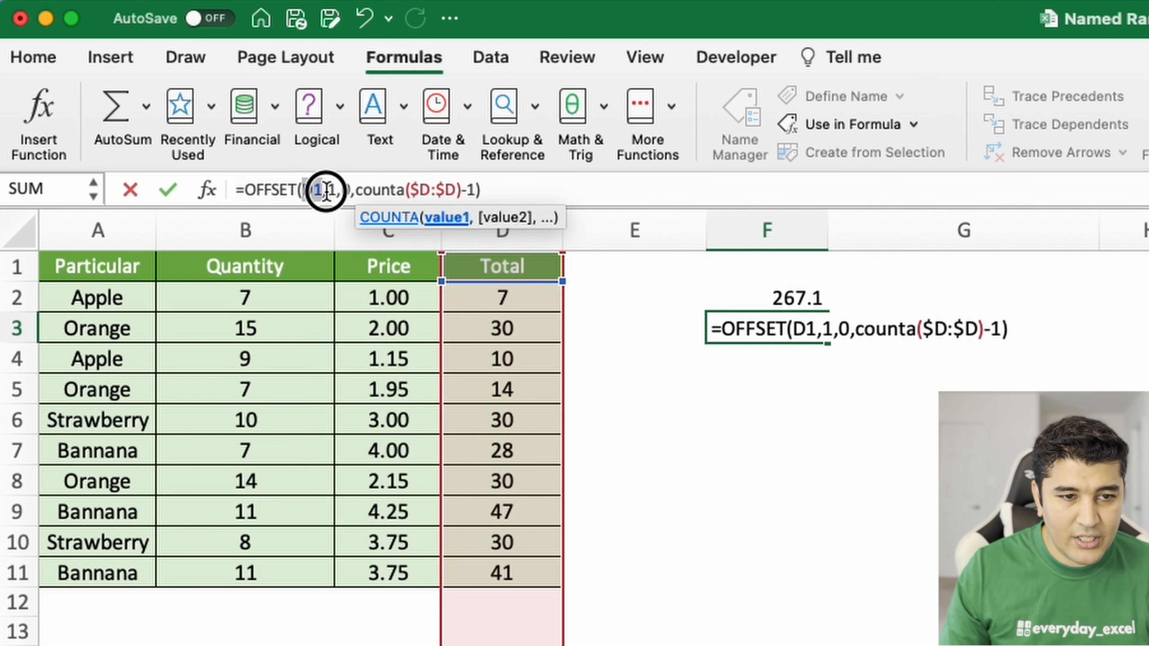
key("F4")
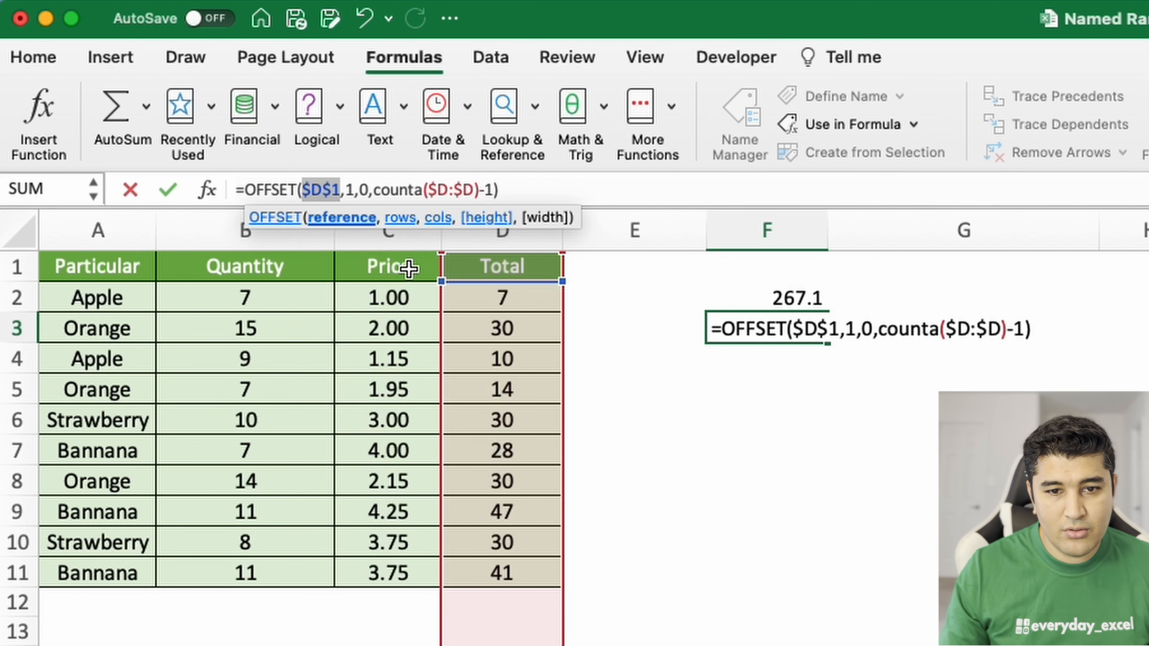
key("Return")
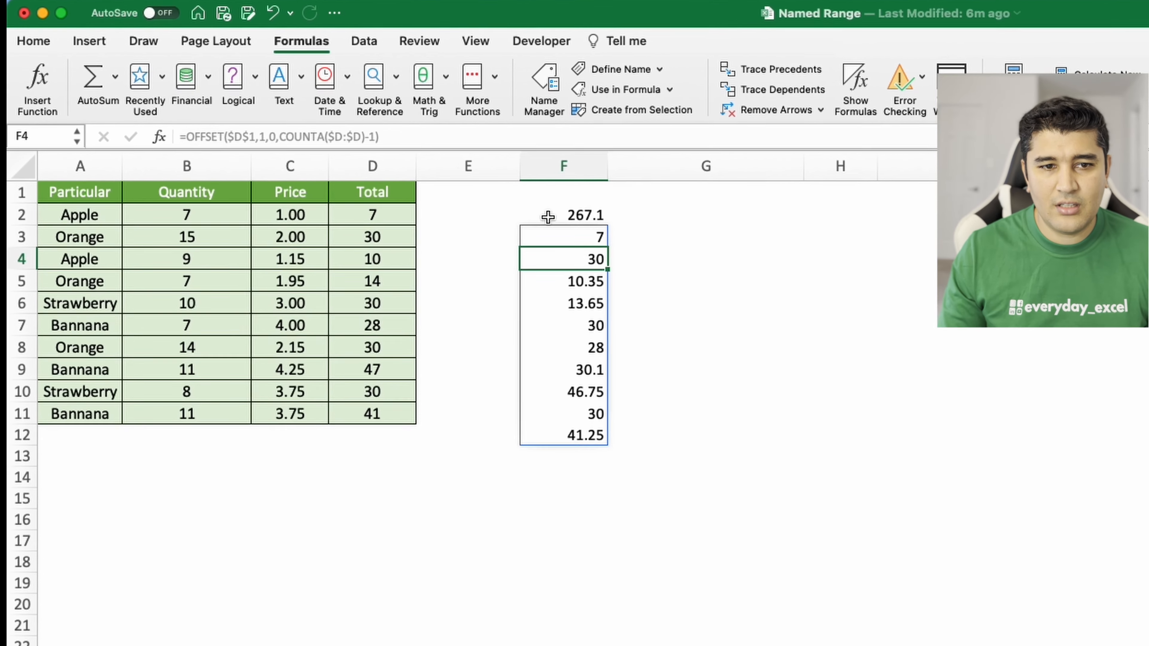
Step: Cut the entire OFFSET formula text out of cell F3, leaving the cell empty
left_click(548, 229)
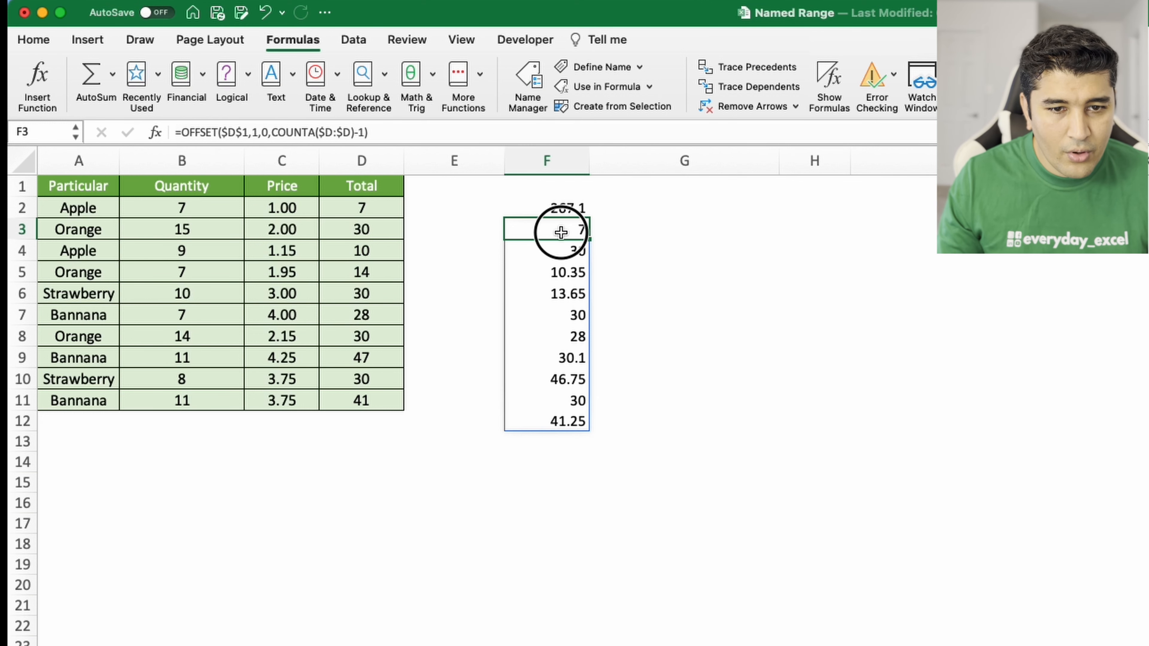
left_click_drag(384, 132, 138, 131)
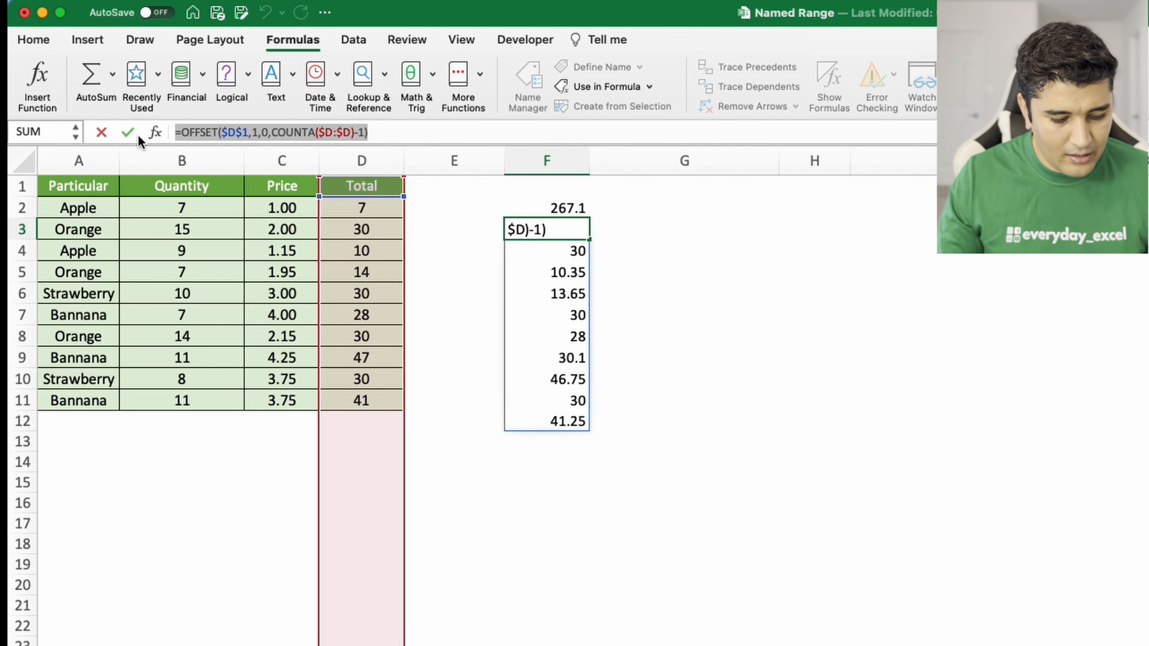
key("BackSpace")
key("Return")
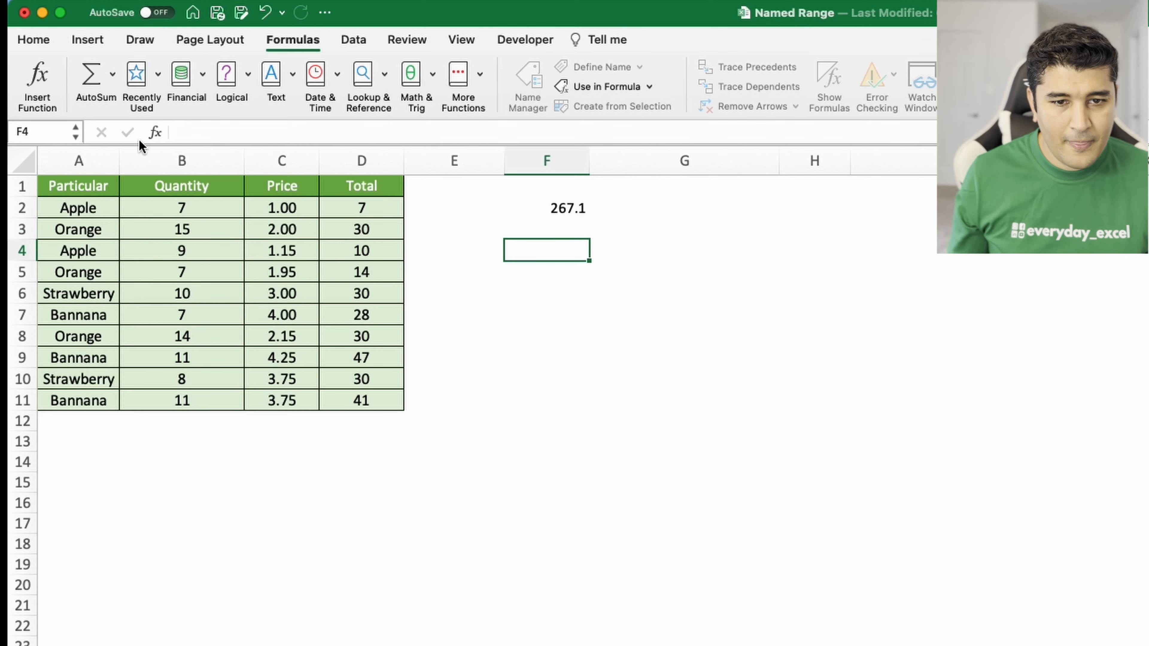
Step: Start a new defined name called Dynamic_Total with workbook scope
left_click(527, 106)
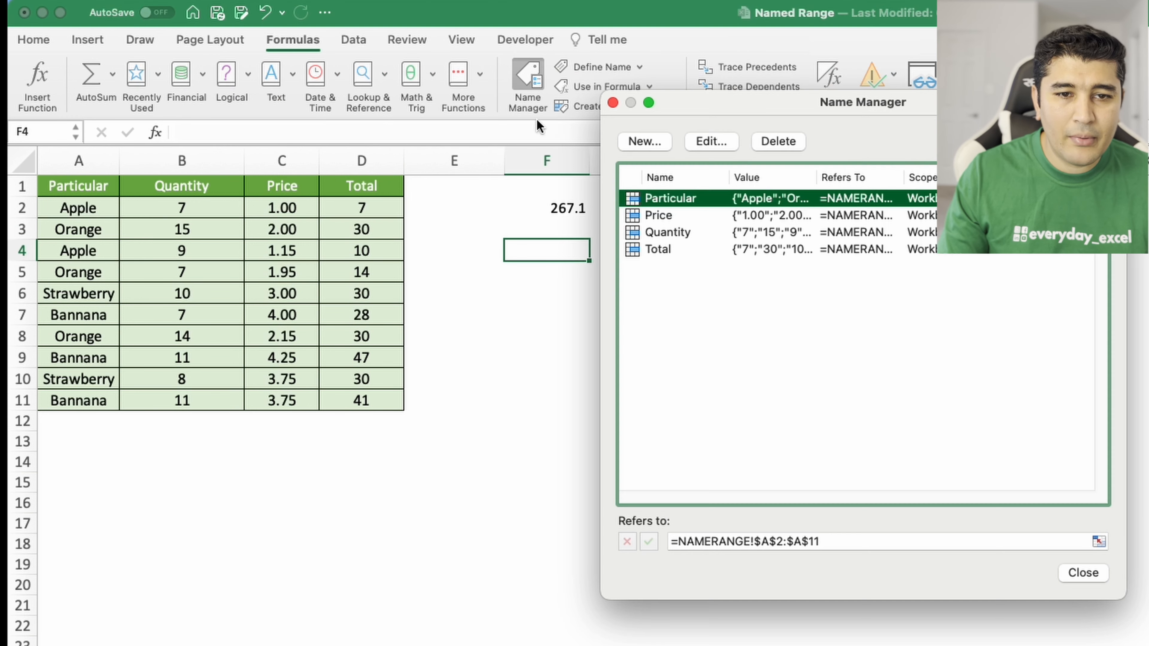
left_click(643, 140)
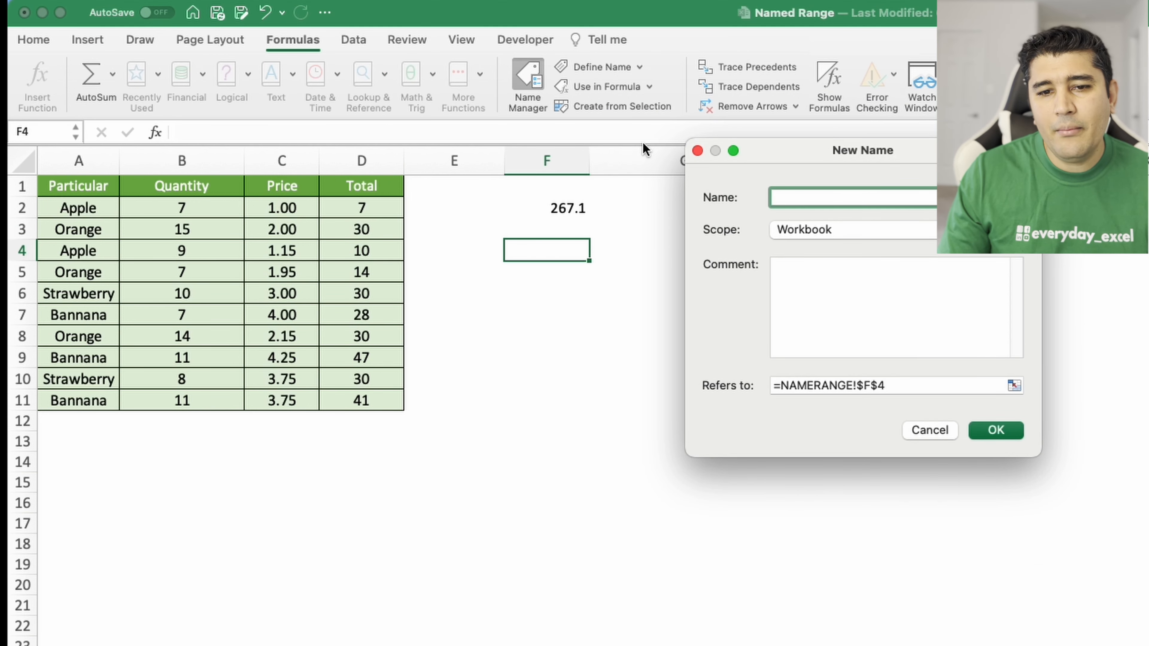
type("Dyn")
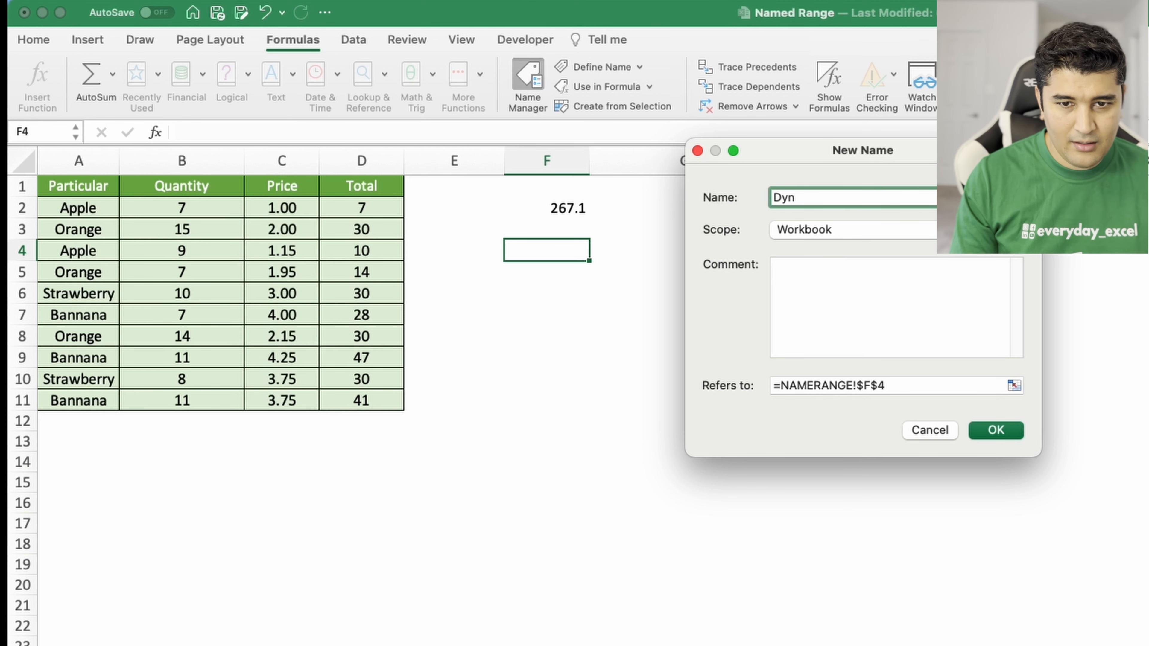
type("ma")
key("BackSpace")
key("BackSpace")
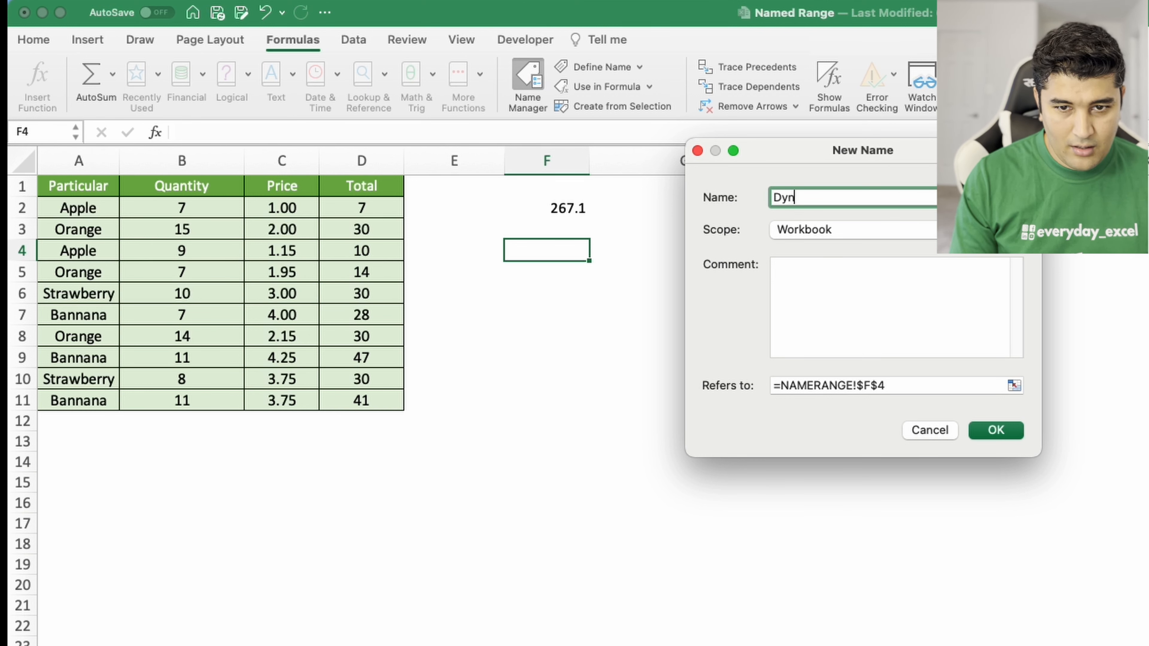
type("amic_")
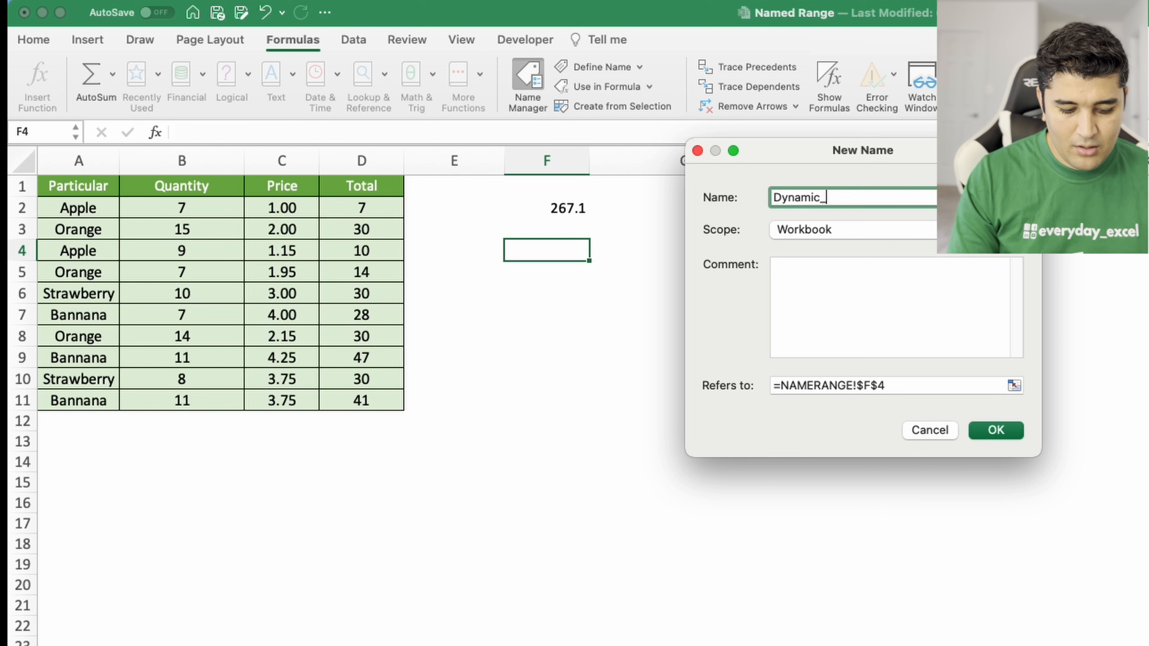
type("Total")
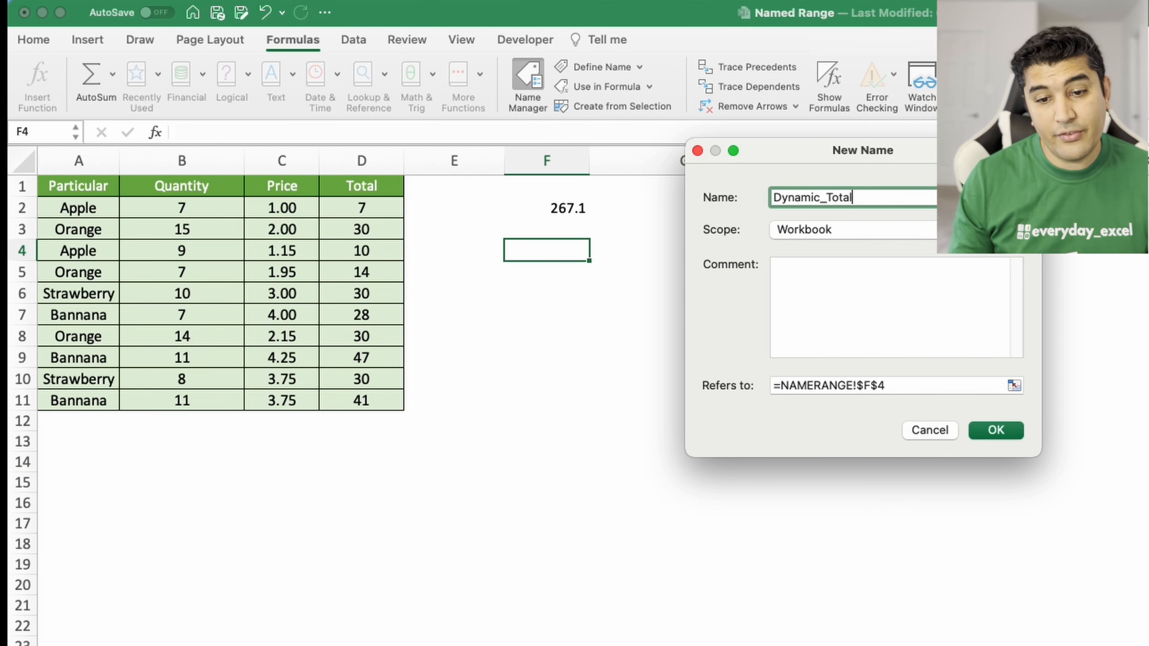
Step: Make Dynamic_Total refer to =OFFSET($D$1,1,0,COUNTA($D:$D)-1) and create the name
left_click(909, 385)
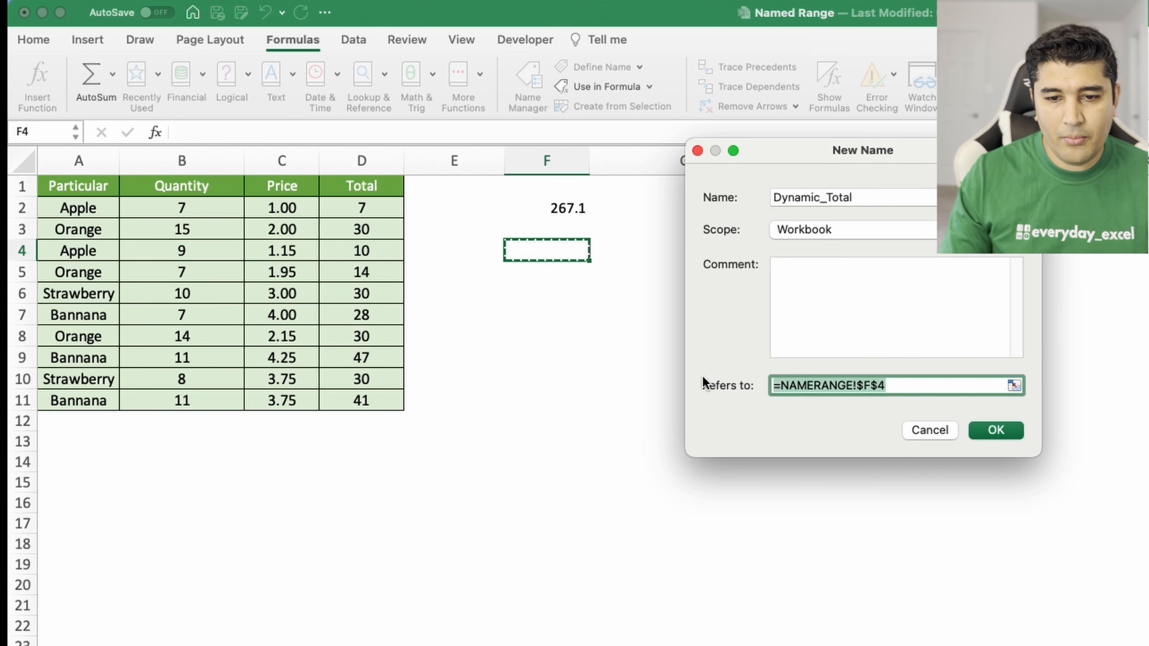
type("=OFFSET($D$1,1,0,COUNTA($D:$D)-1)")
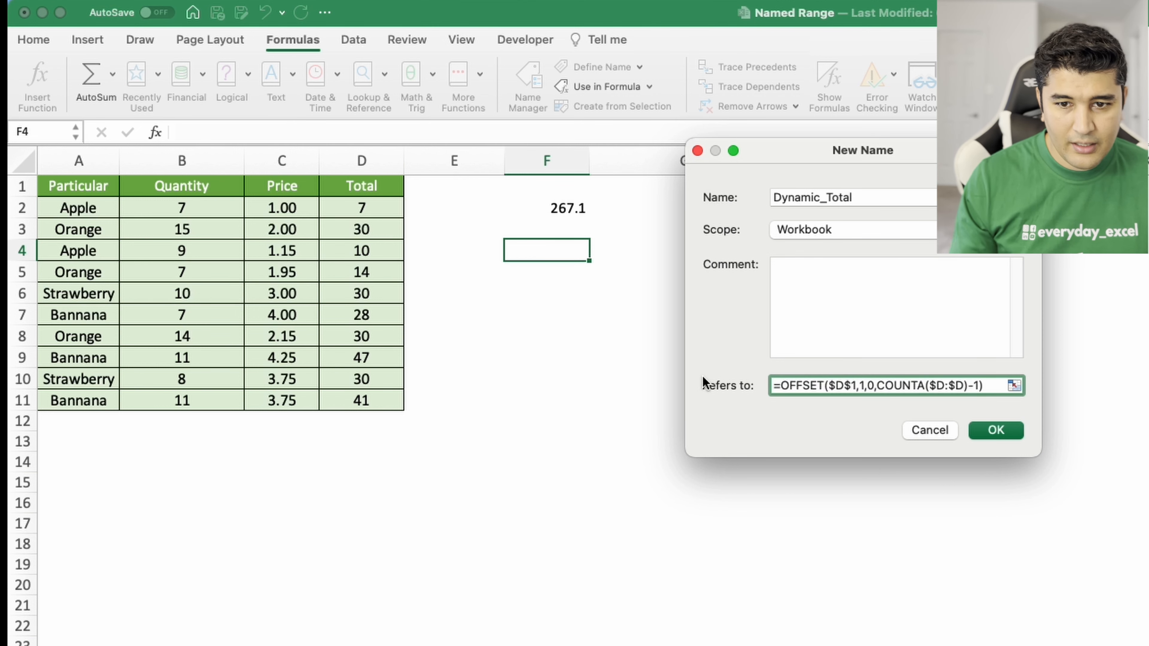
left_click(995, 431)
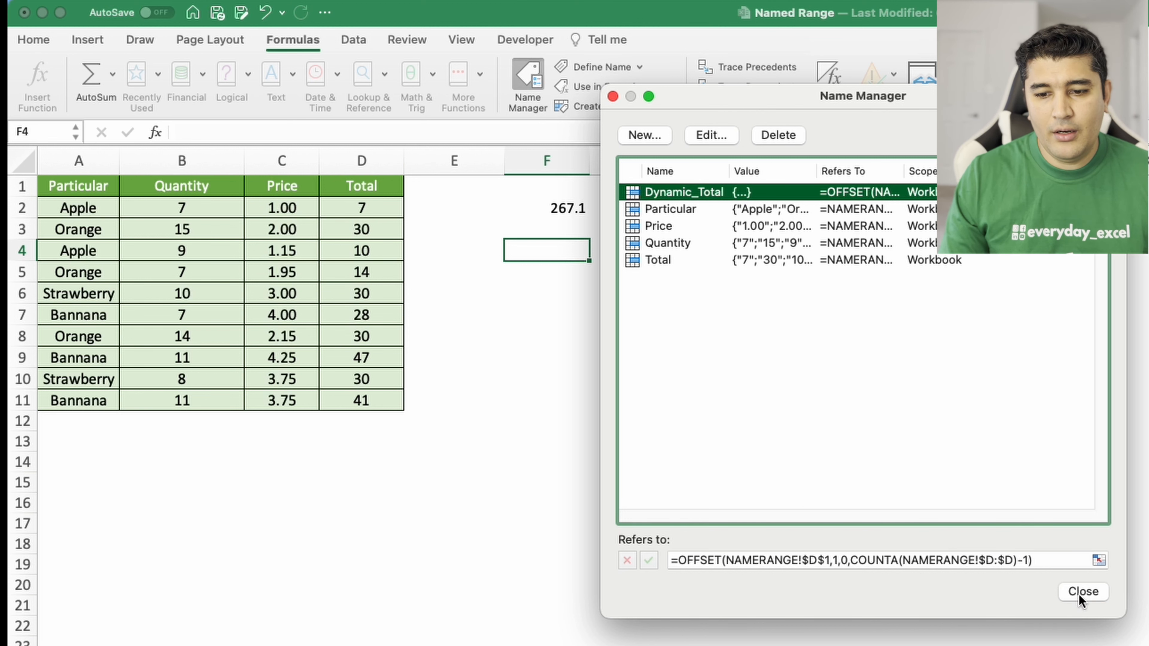
Step: Check which cells the Dynamic_Total name covers on the sheet and close the Name Manager
left_click(1059, 560)
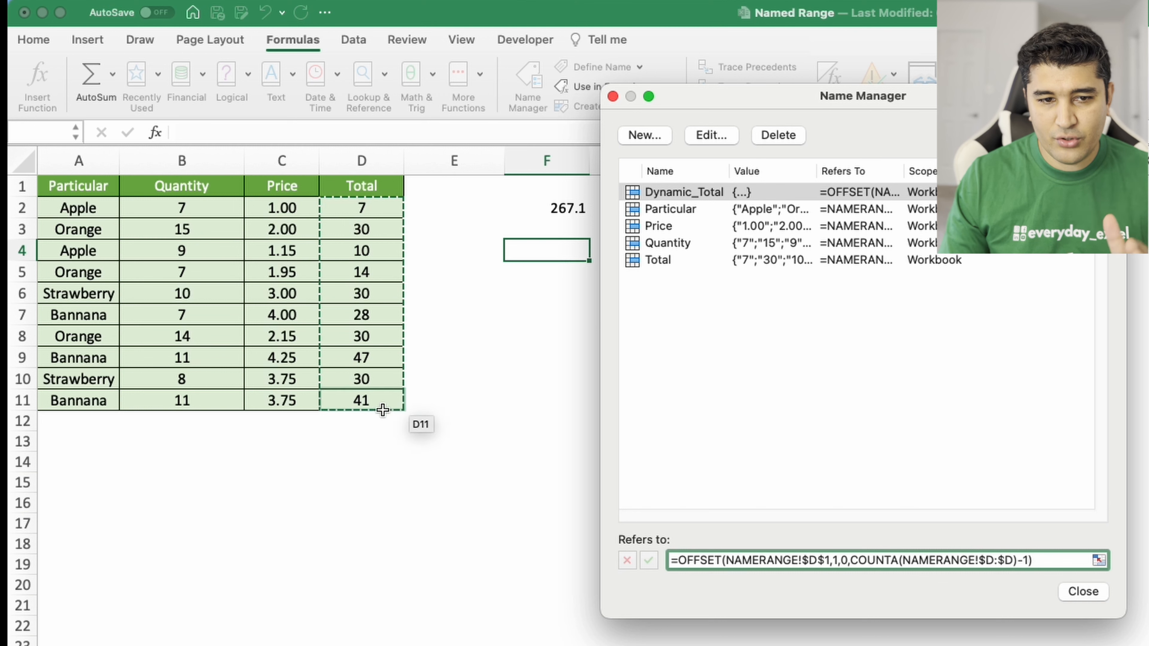
key("Escape")
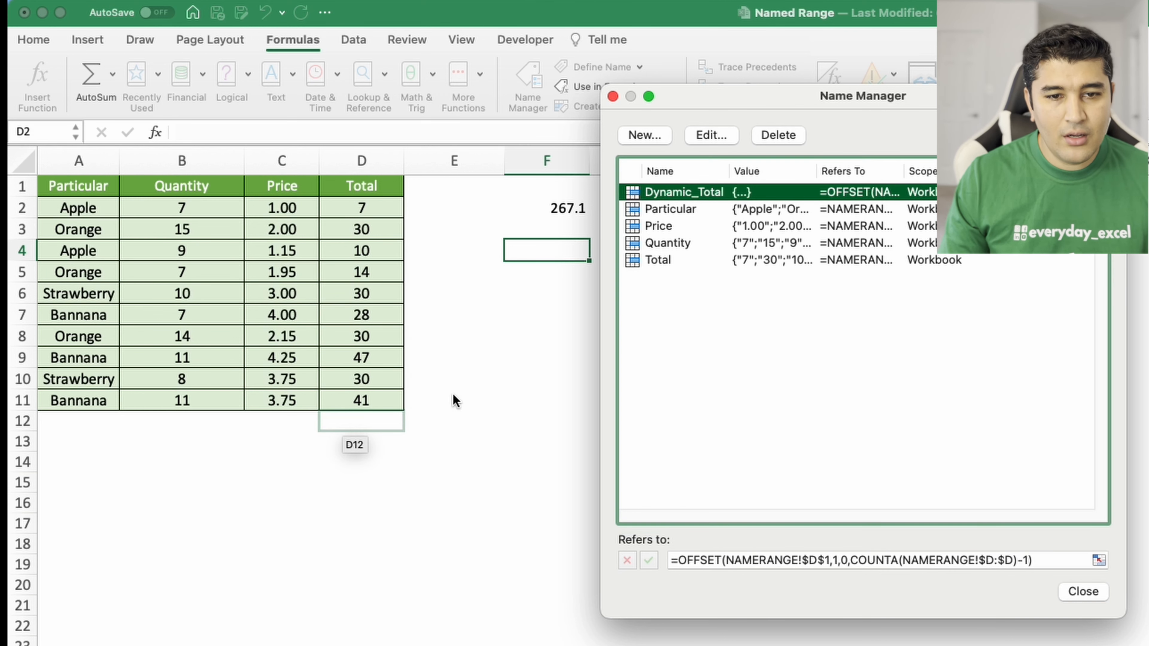
left_click(613, 98)
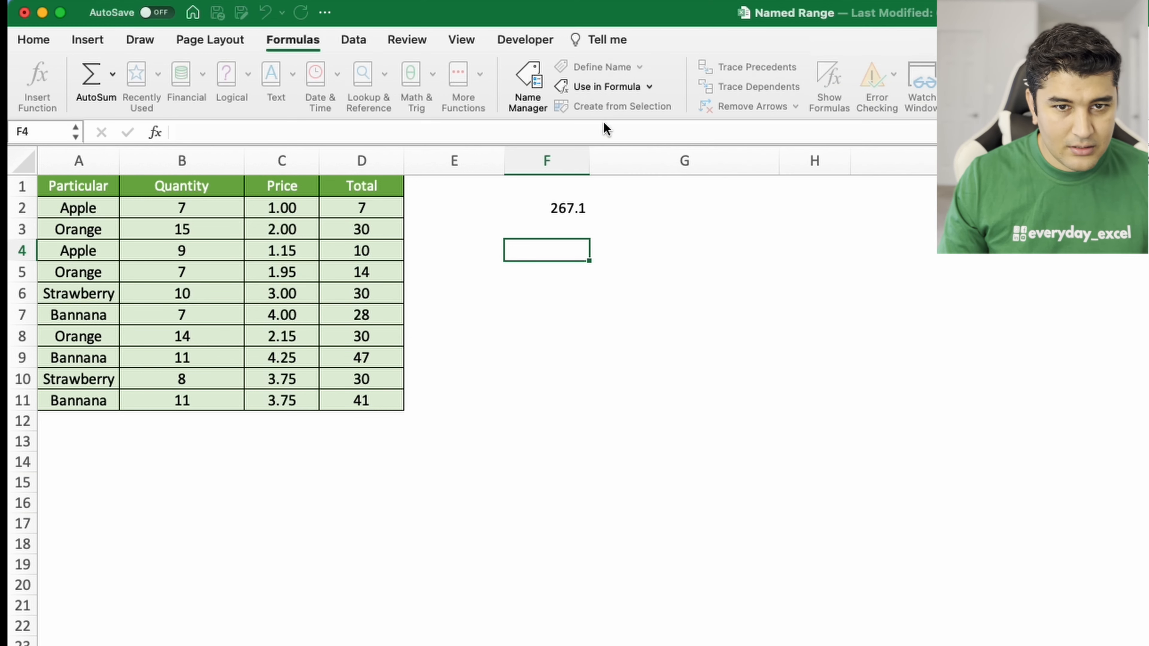
Step: Enter the formula =SUM(Dynamic_Total) in cell F3
left_click(559, 231)
type("=")
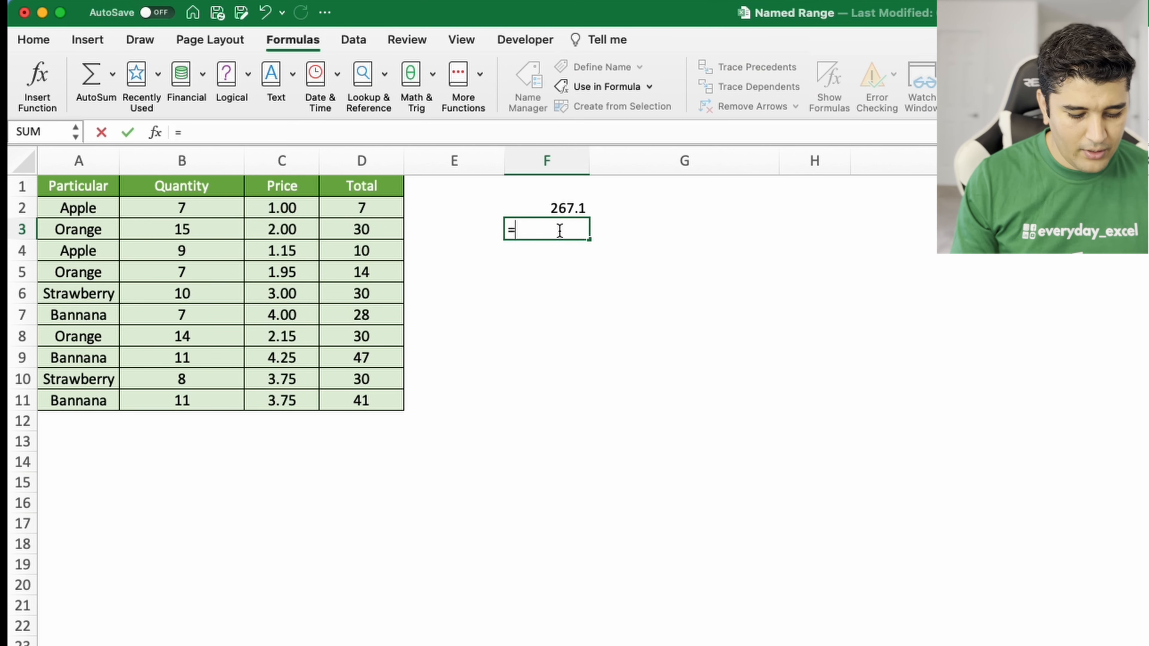
type("dy")
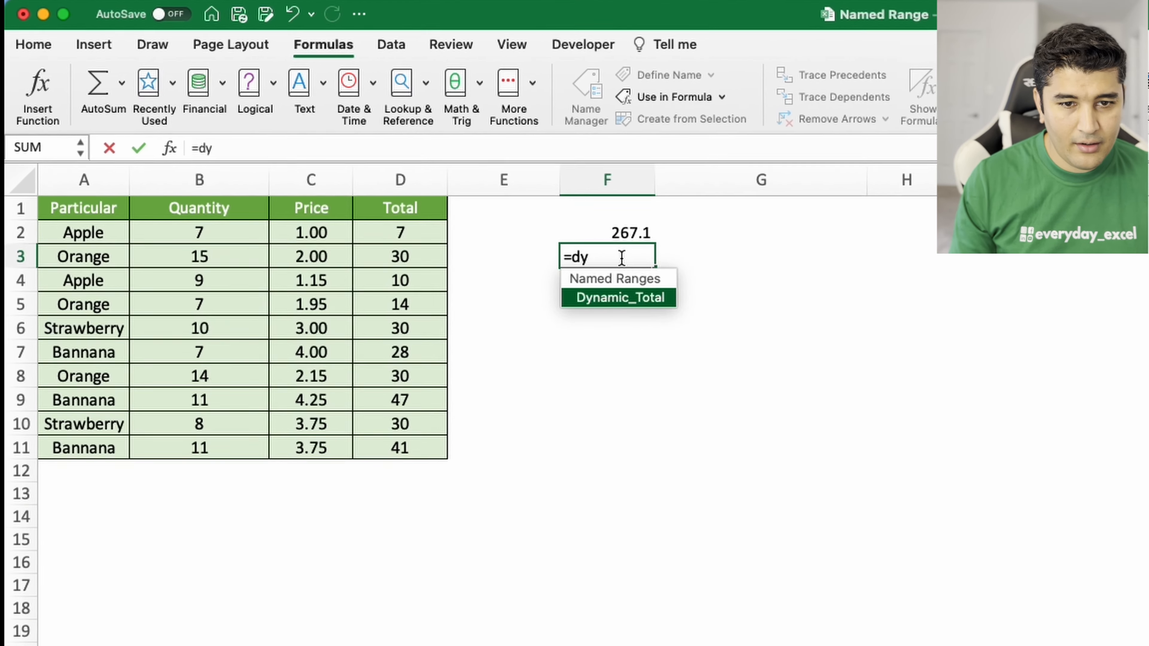
key("BackSpace")
key("BackSpace")
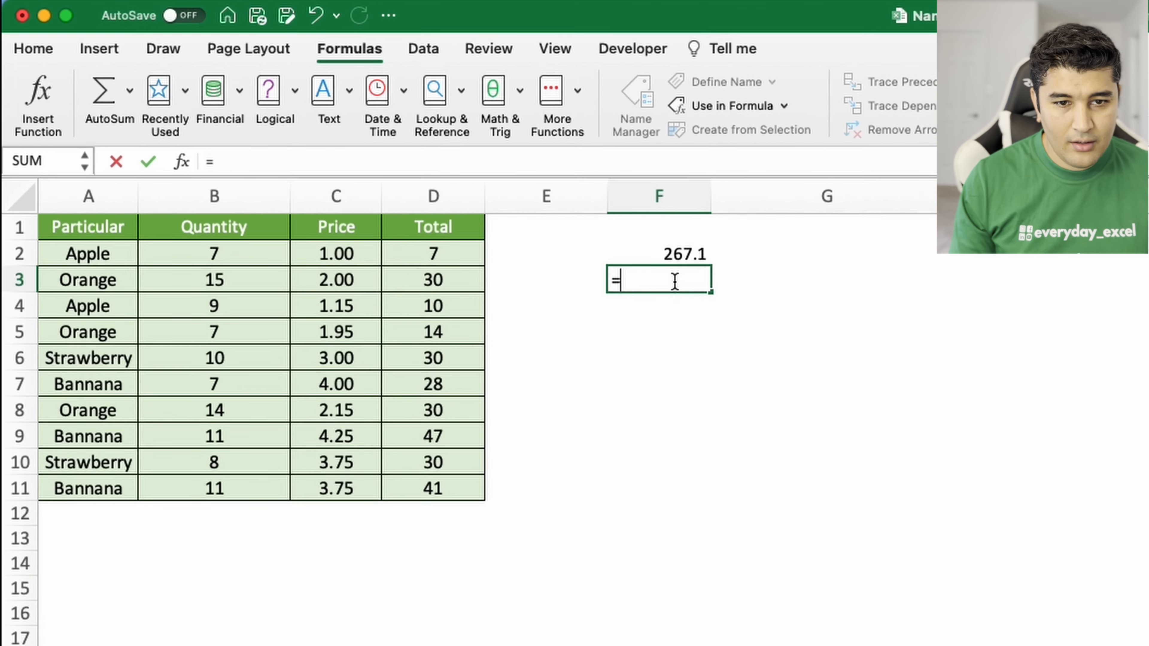
type("sum(")
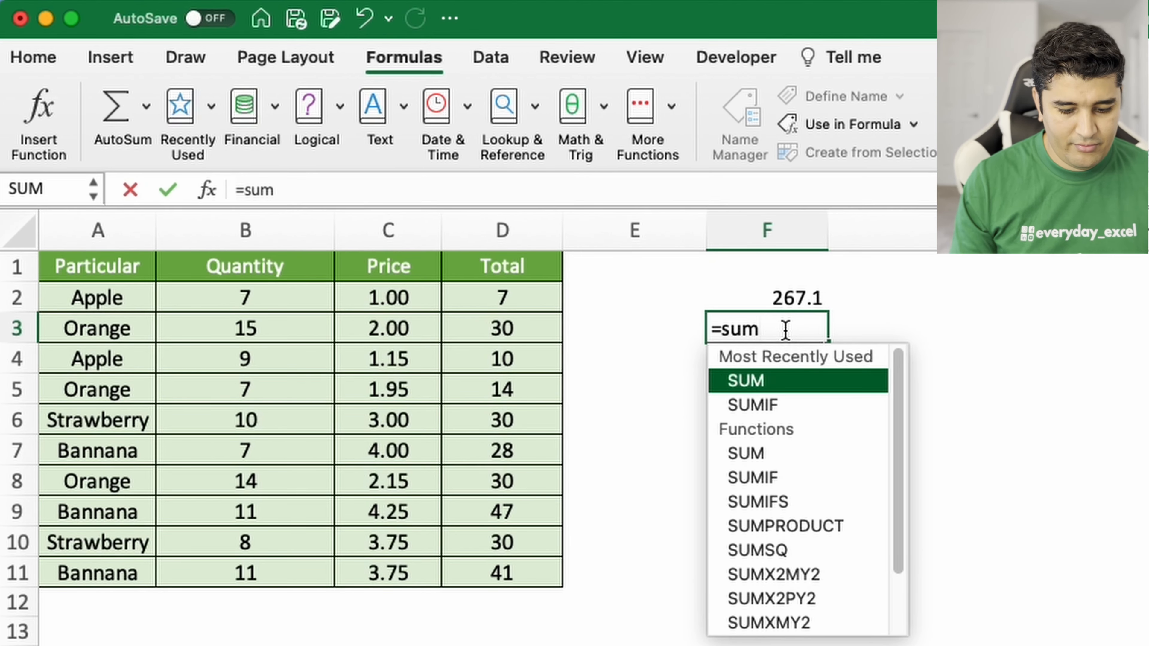
type("dy")
key("Tab")
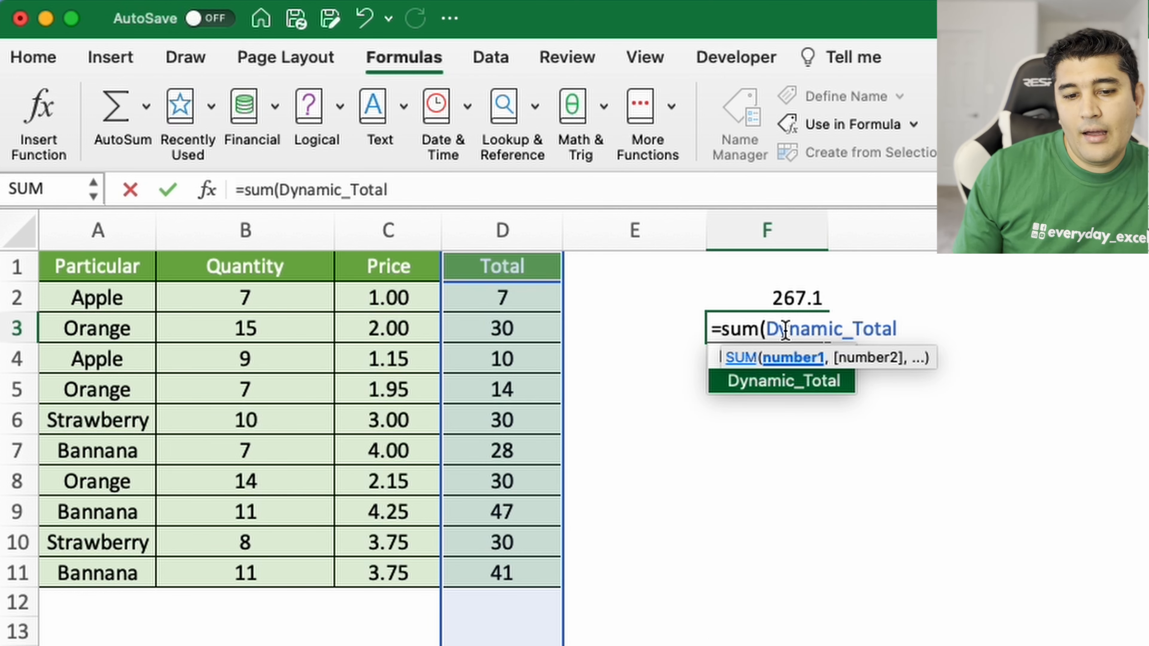
type(")")
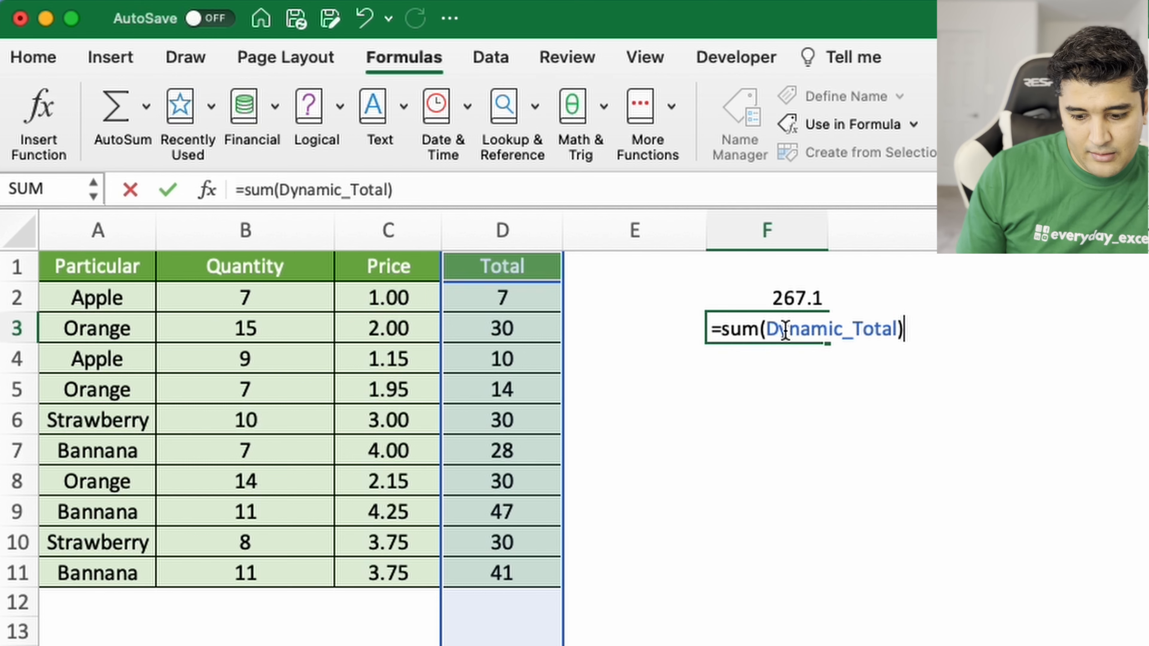
key("Return")
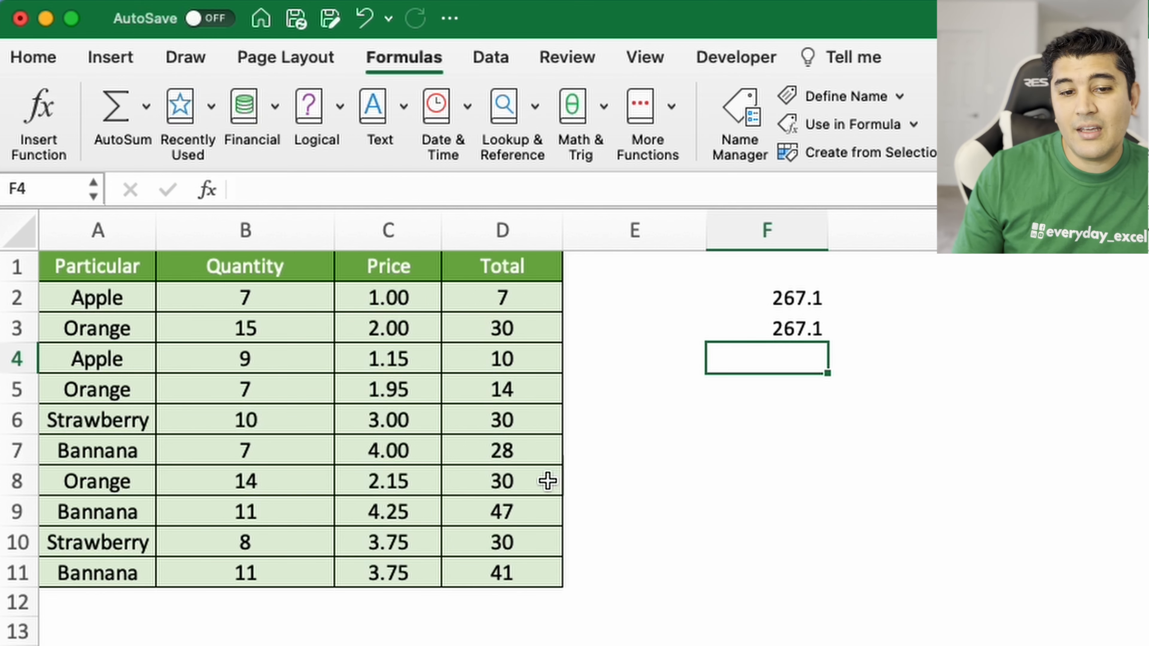
Step: Copy the table rows A9:D11 to A12 directly below the table and inspect the sum formulas in F2 and F3
left_click(248, 593)
left_click_drag(93, 515, 489, 575)
key("super+c")
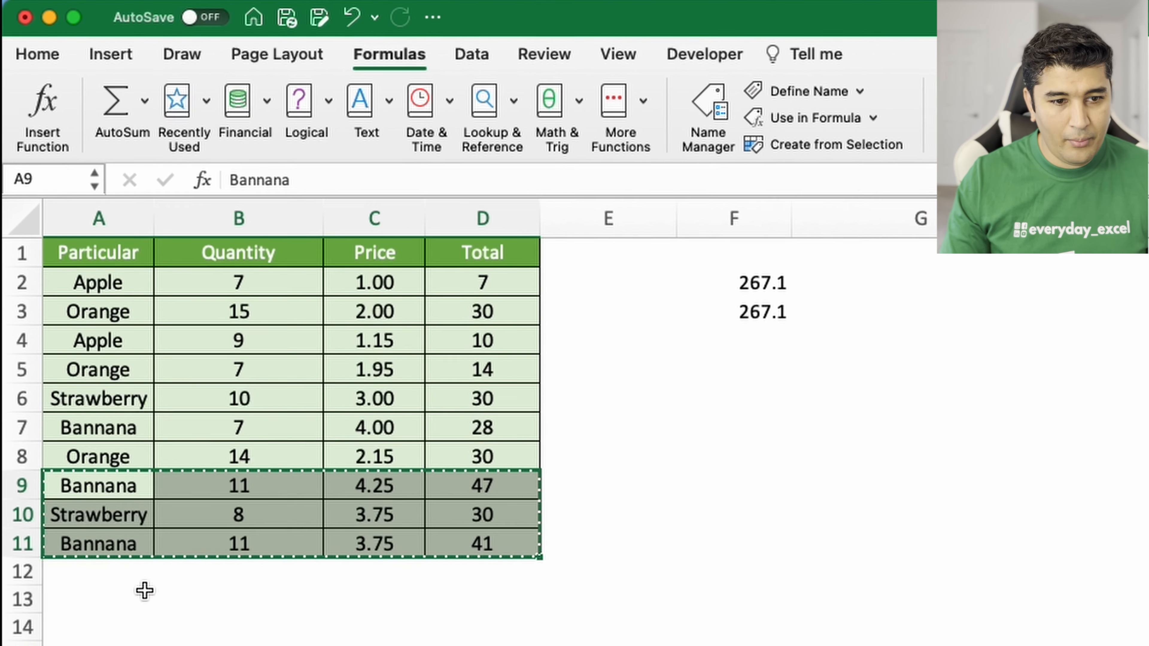
left_click(95, 602)
key("super+v")
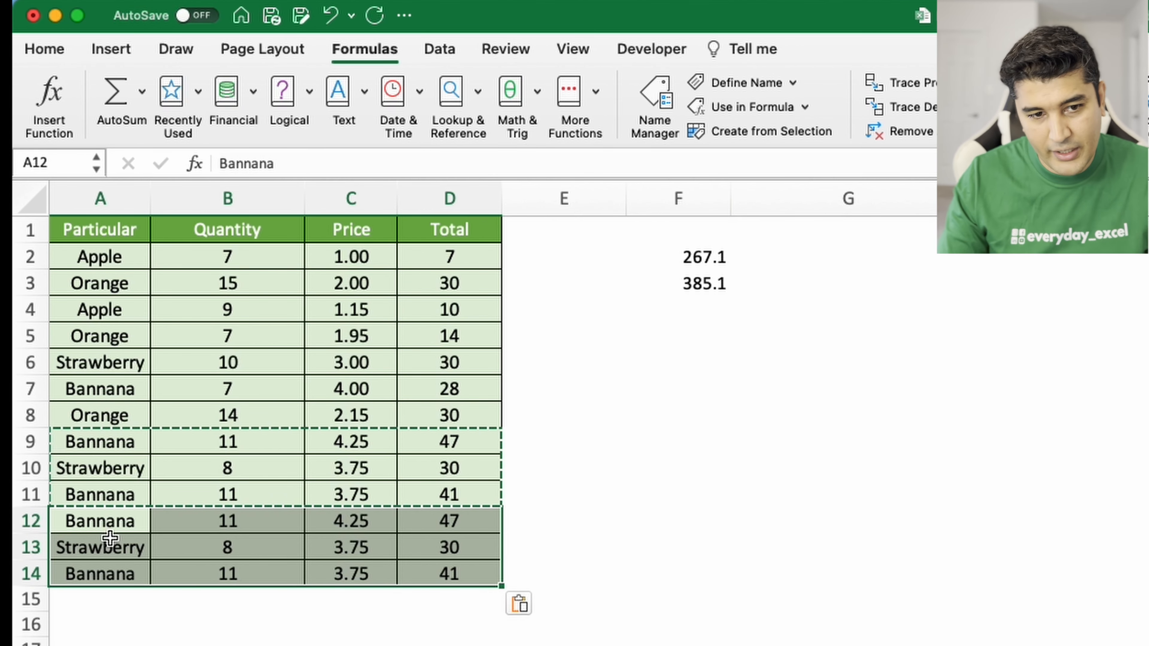
key("Escape")
left_click(722, 263)
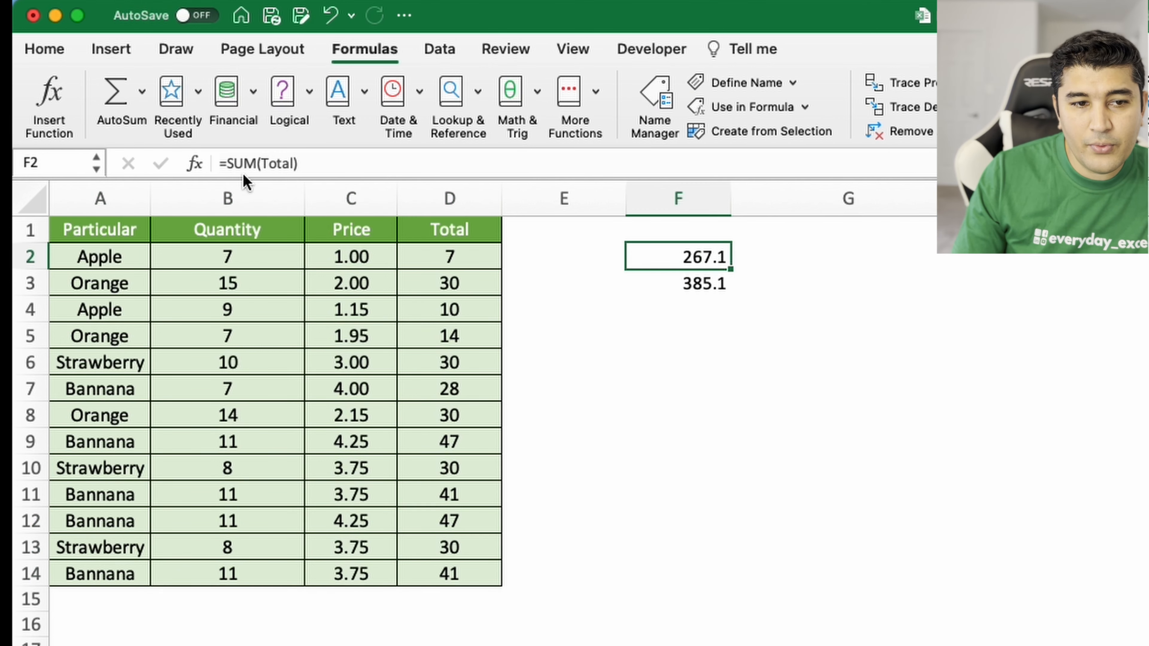
left_click(673, 288)
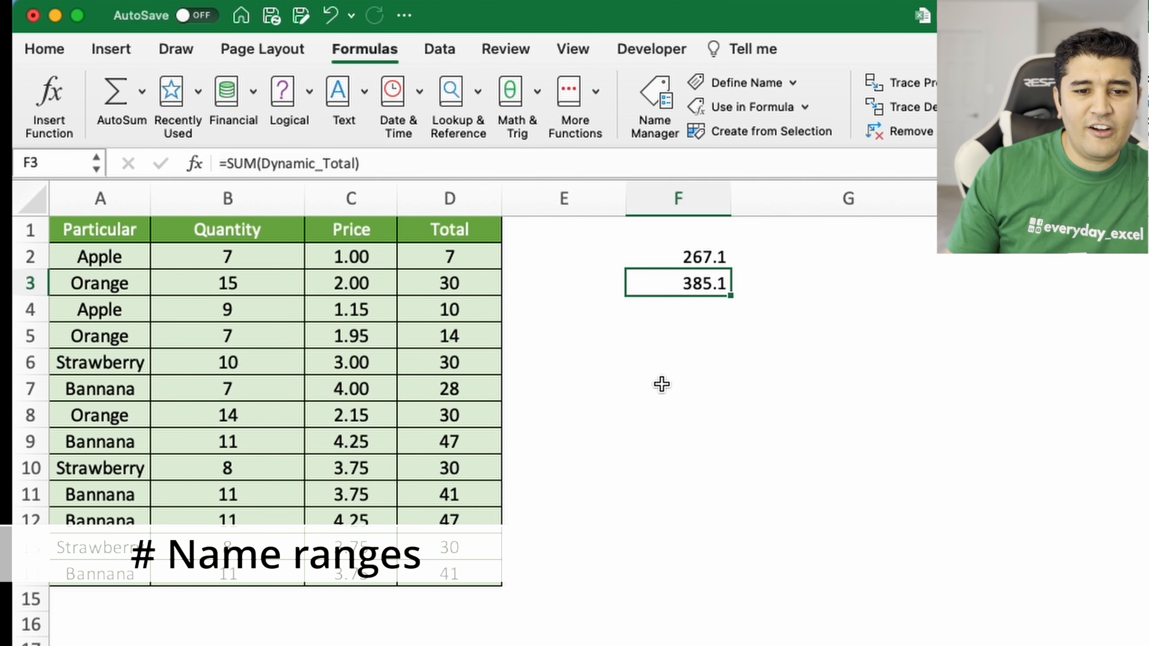
Step: Enter =FILTER(D2:D14,A2:A14="Apple") in cell F6 and check the range reference of its spilled results
left_click(687, 369)
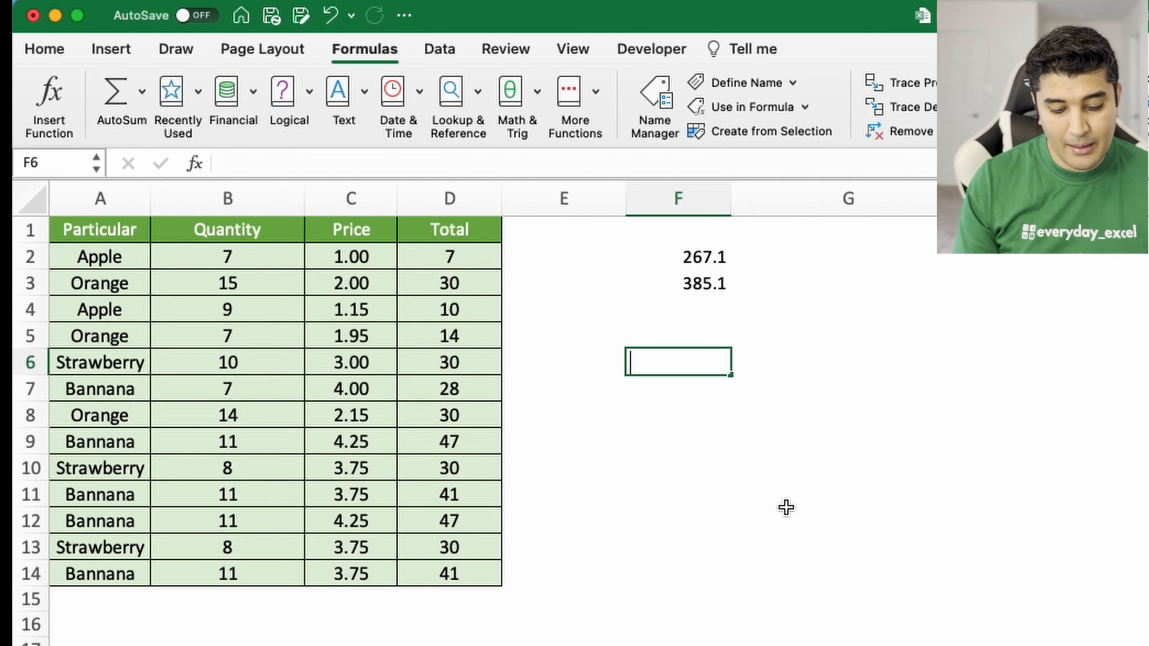
type("=fil")
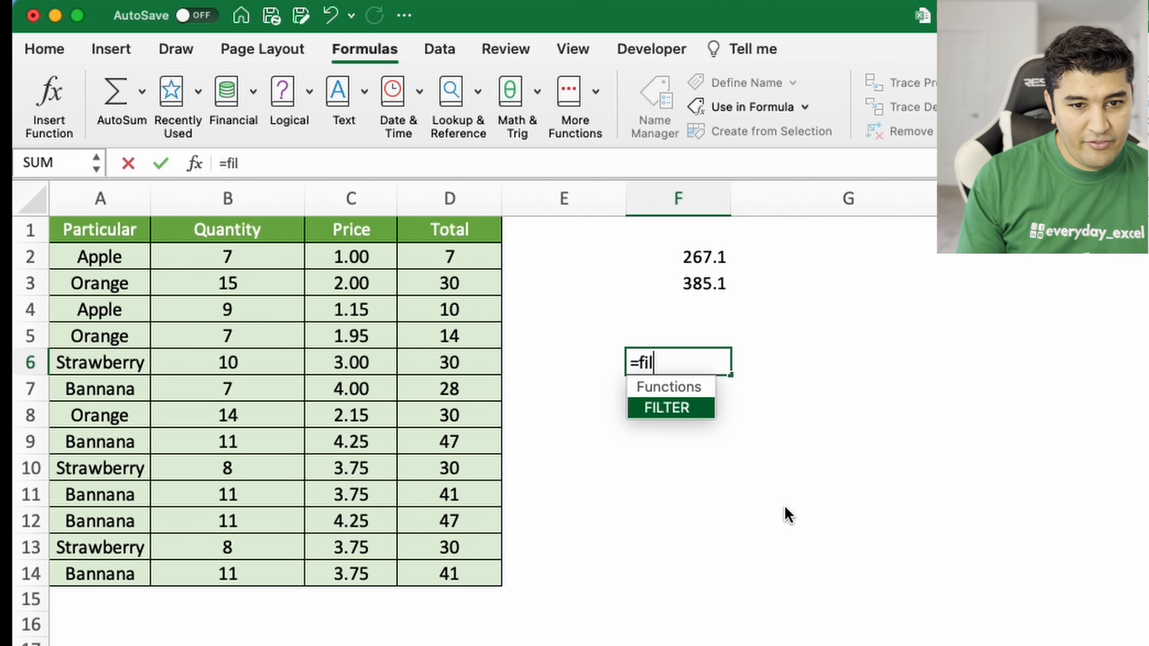
key("Tab")
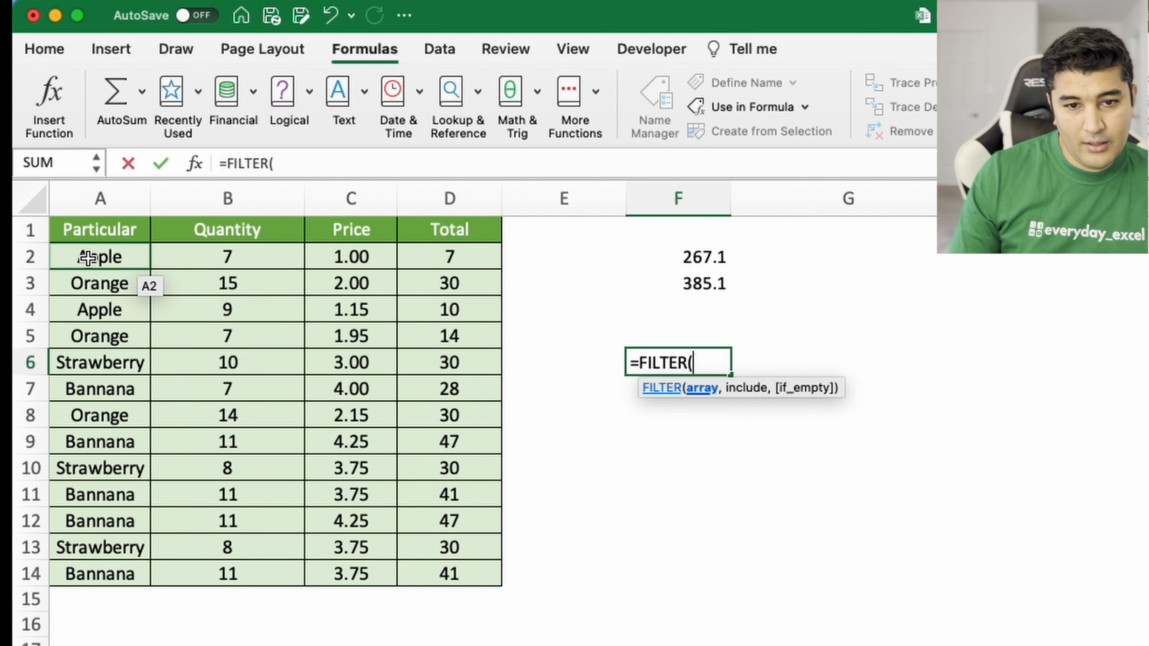
left_click_drag(430, 257, 446, 572)
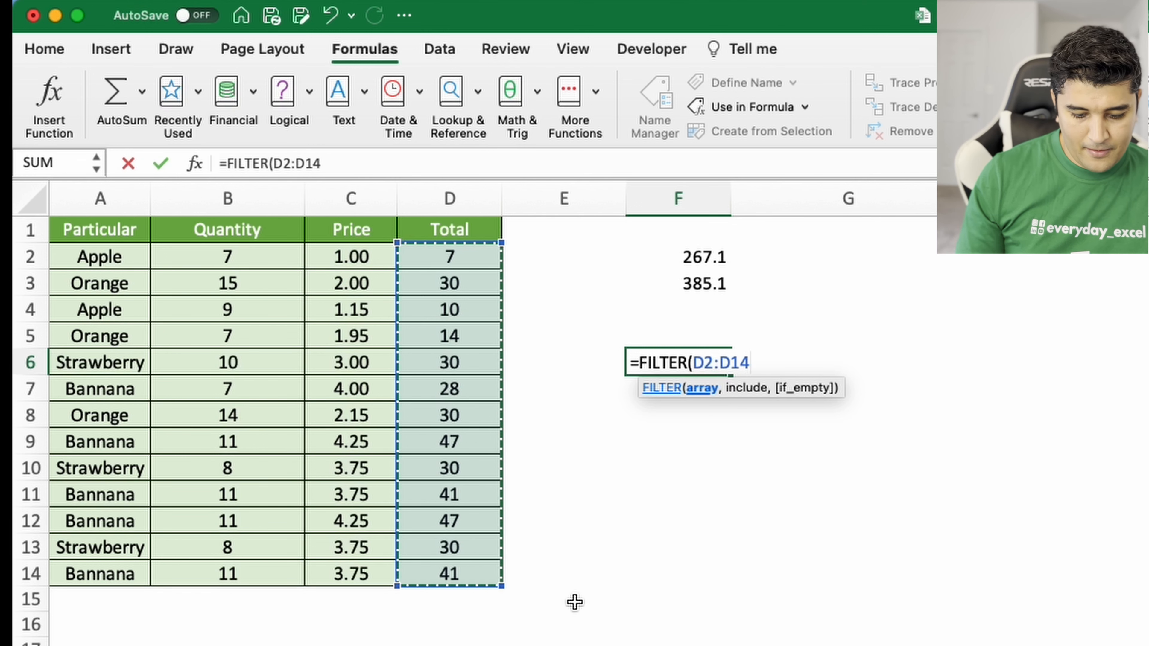
type(",")
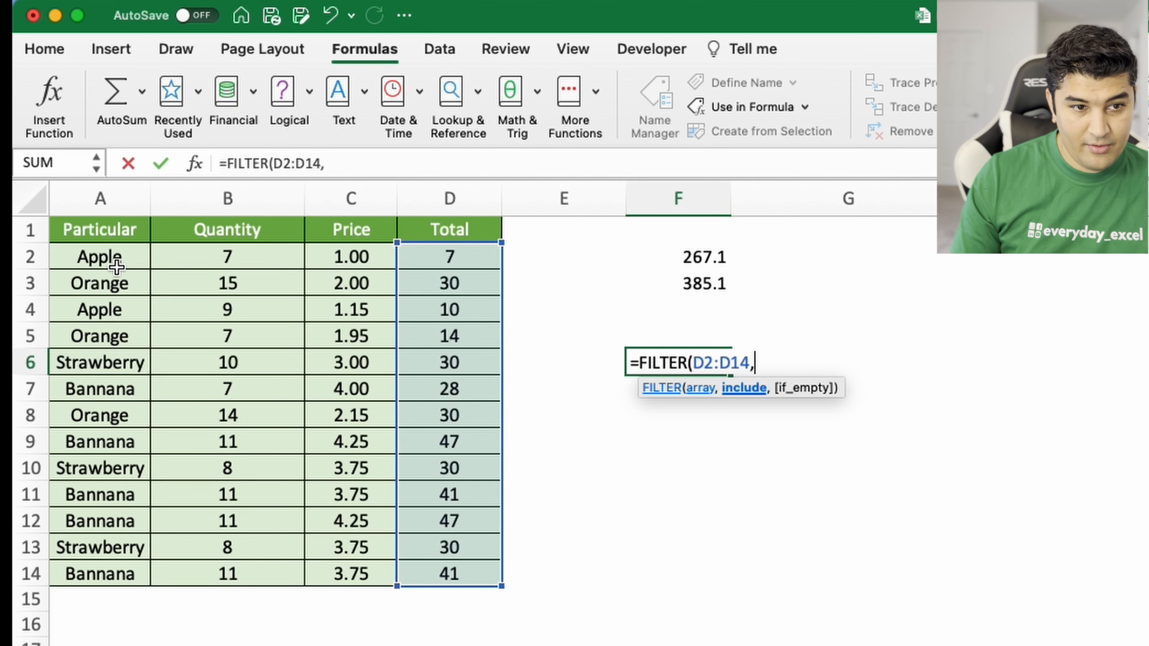
left_click_drag(108, 257, 139, 567)
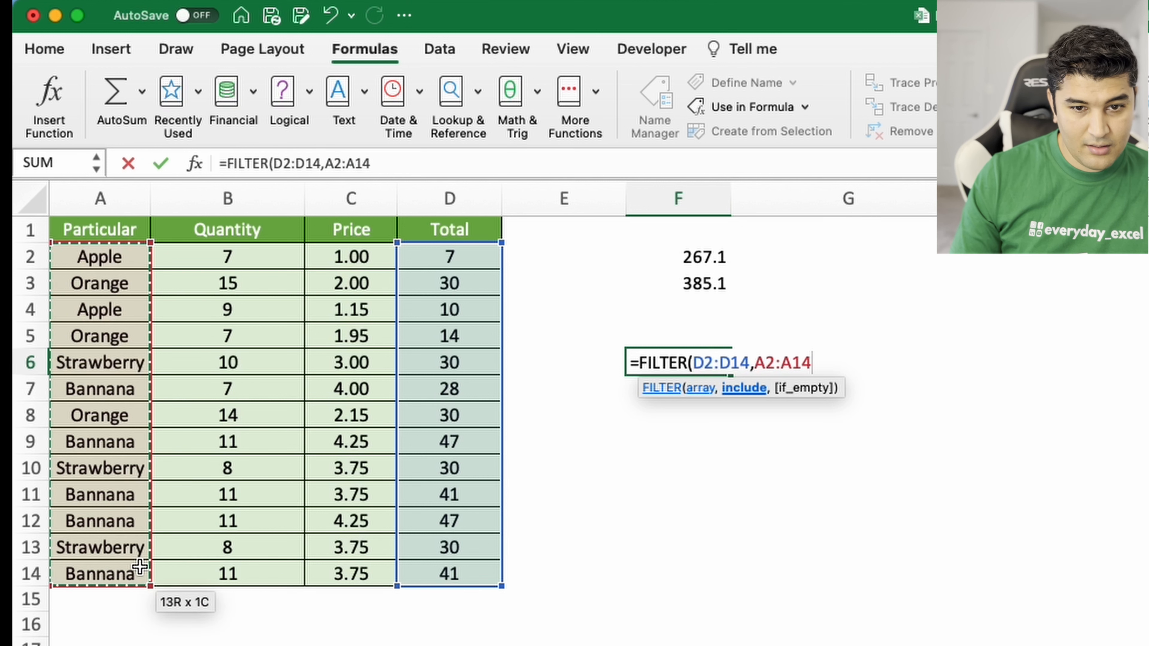
type("=\"Ap")
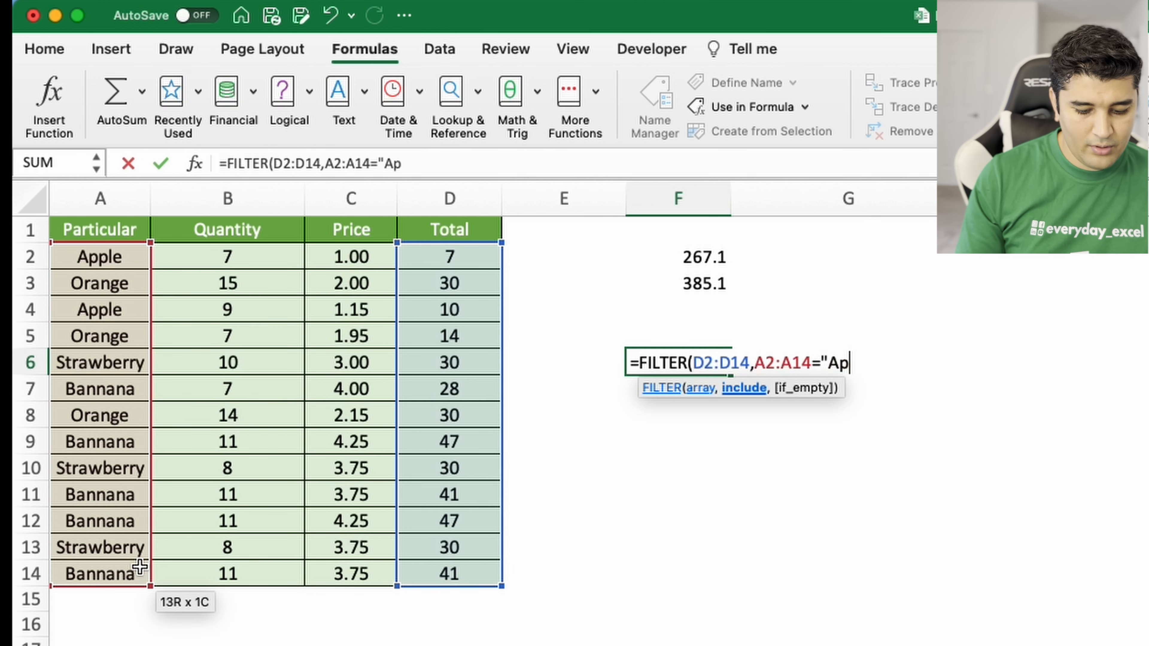
type("ple\")")
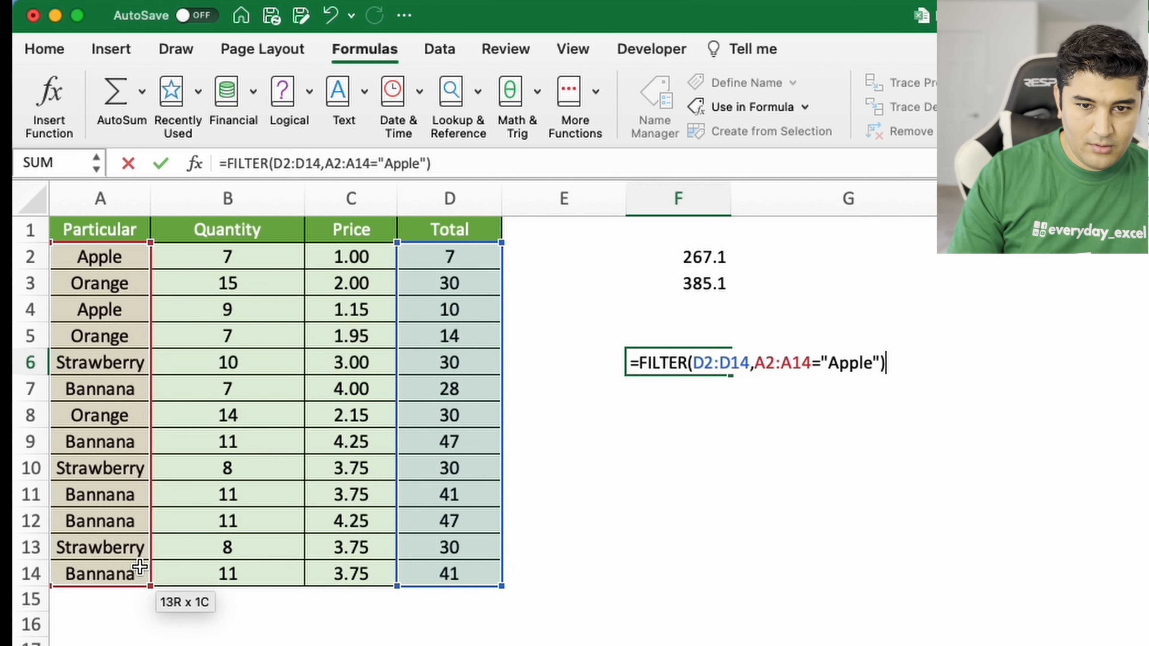
key("Return")
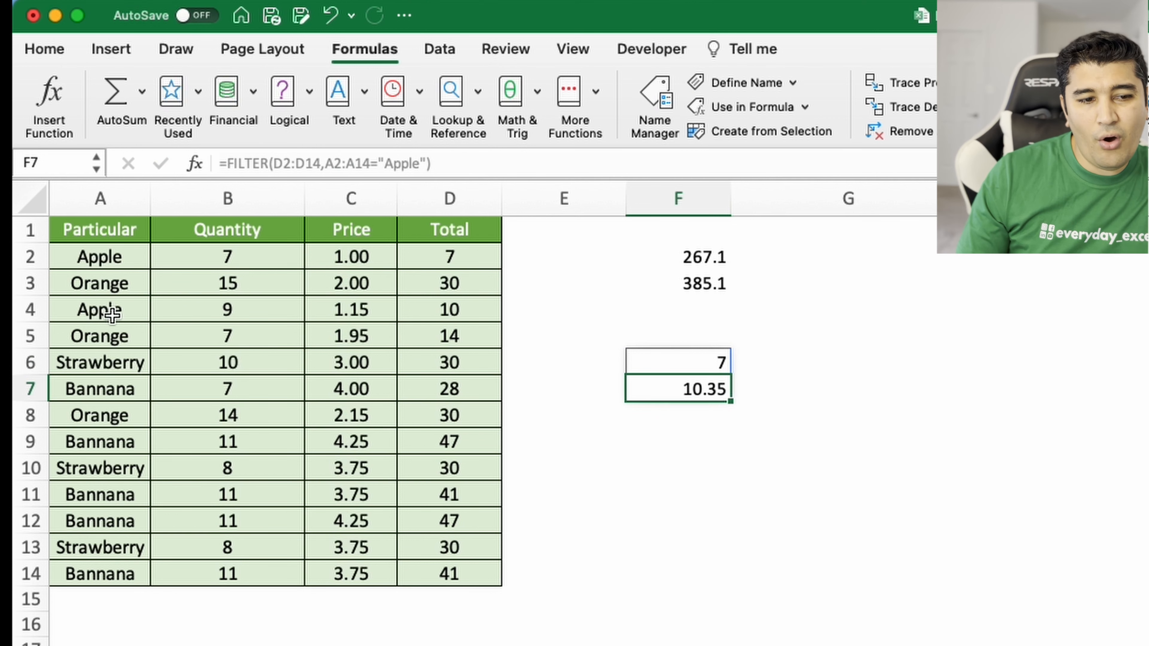
left_click_drag(710, 365, 706, 421)
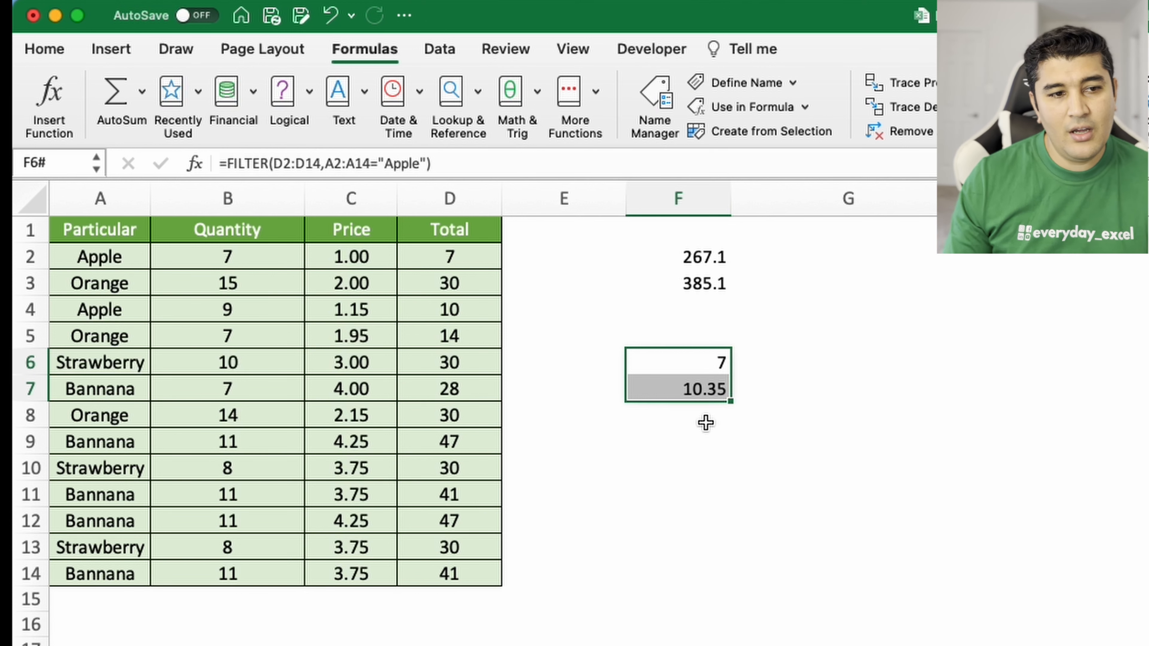
left_click(699, 369)
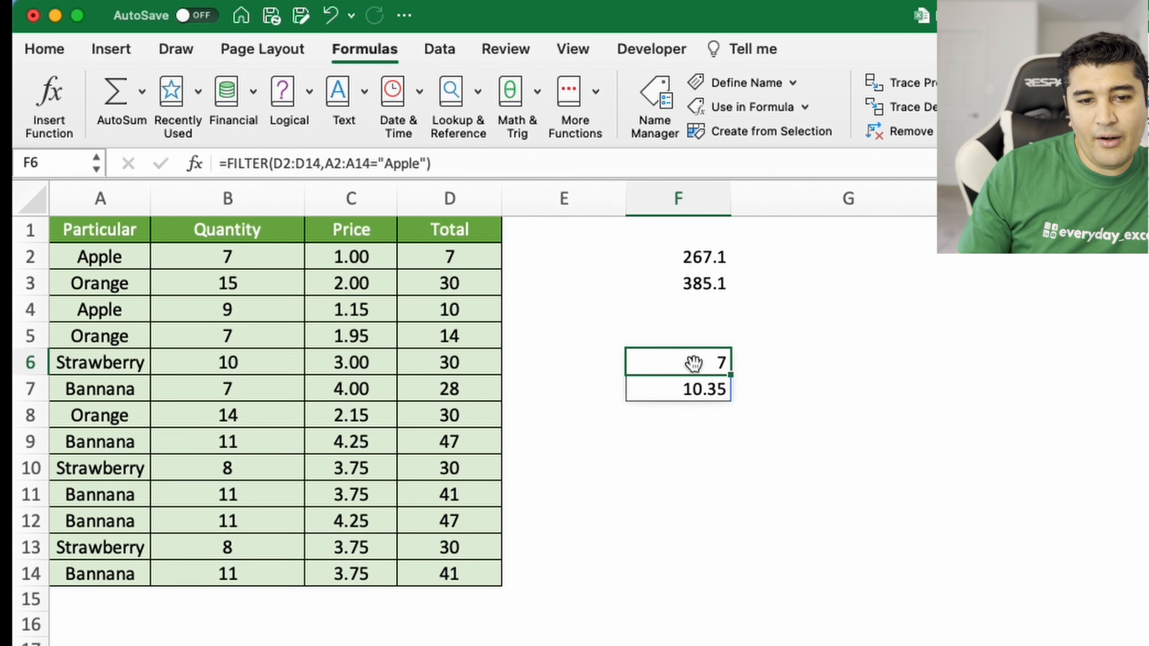
left_click_drag(693, 395, 688, 362)
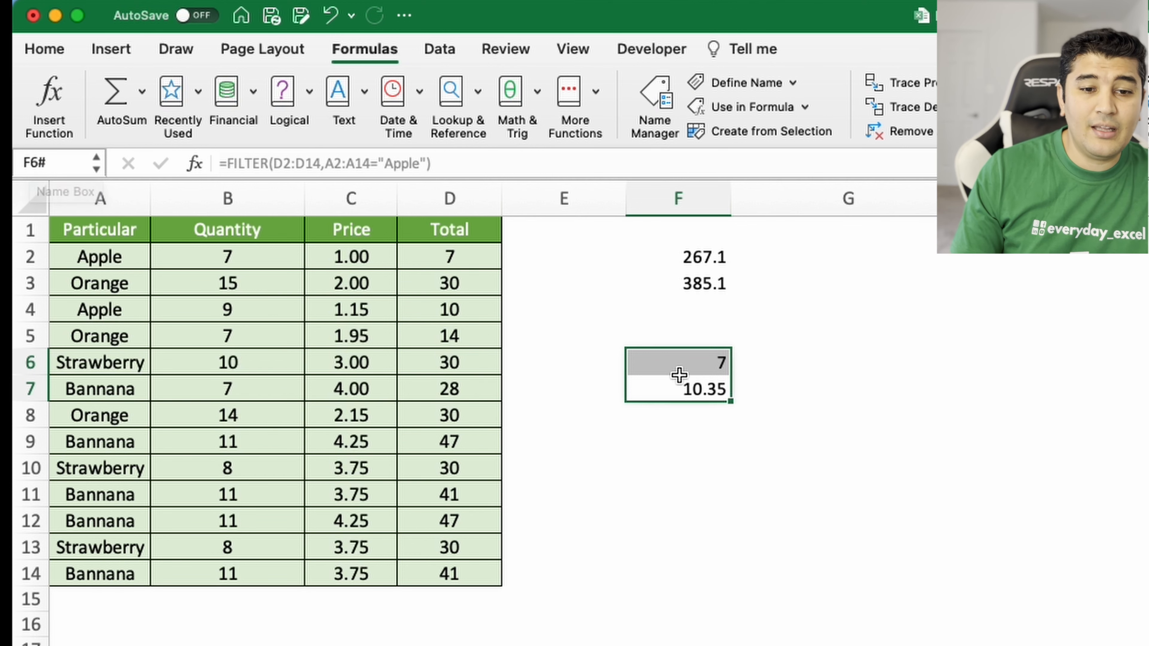
Step: Change the FILTER criterion in F6 to "Orange" and select the spilled results
left_click(684, 362)
double_click(412, 166)
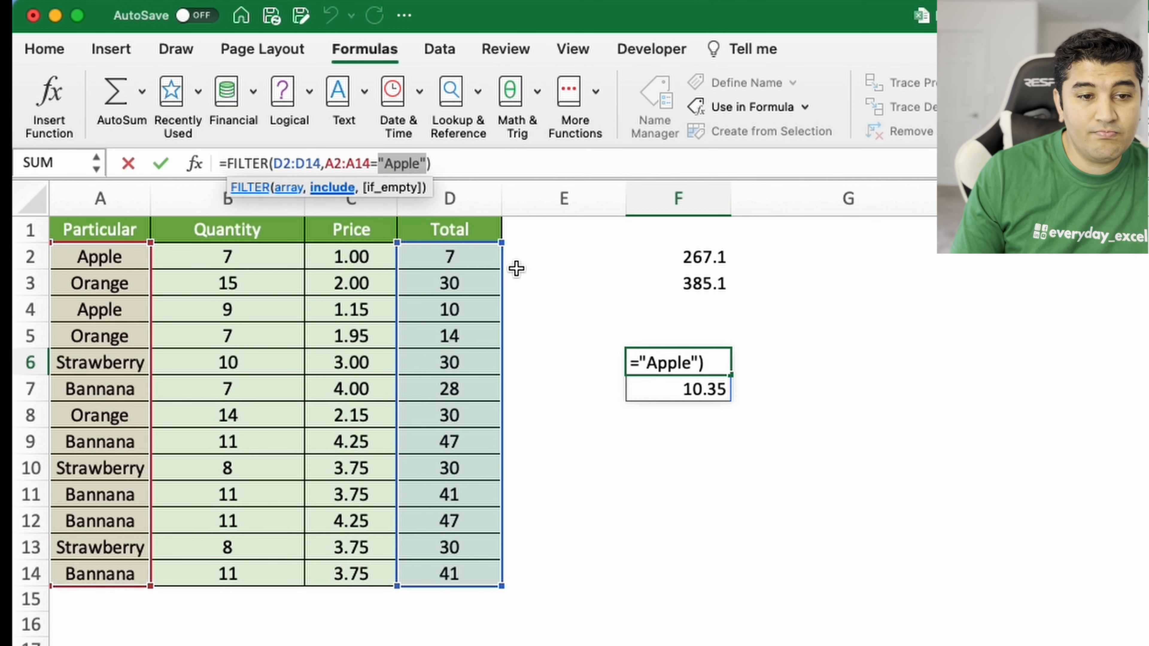
left_click(388, 164)
double_click(409, 164)
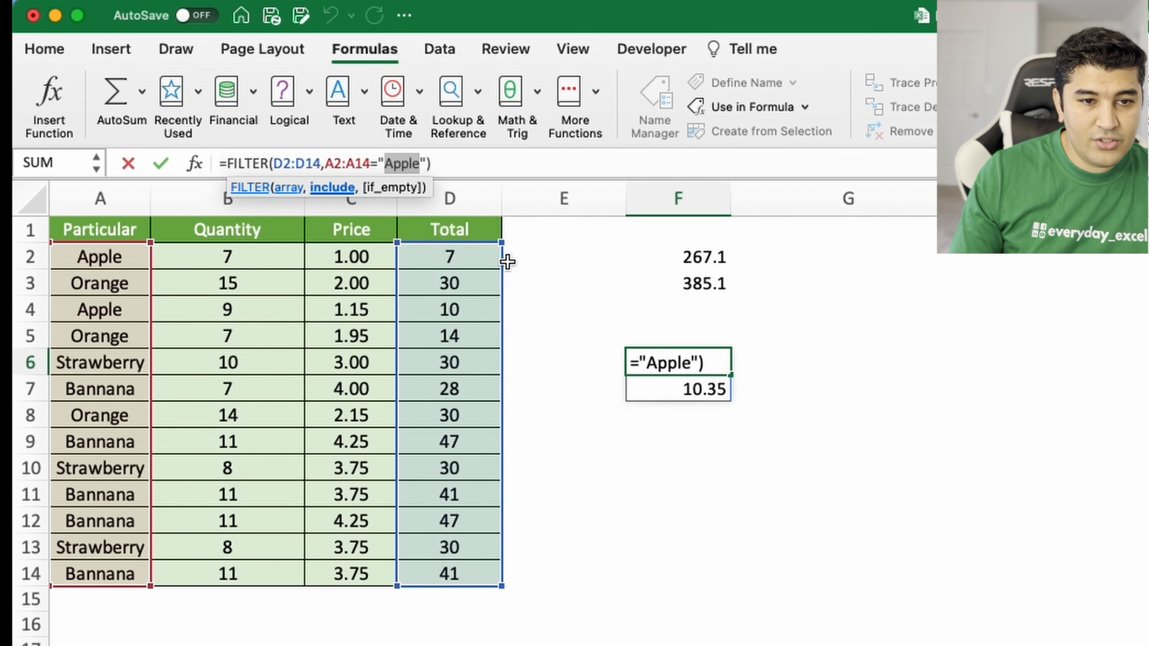
type("Orang")
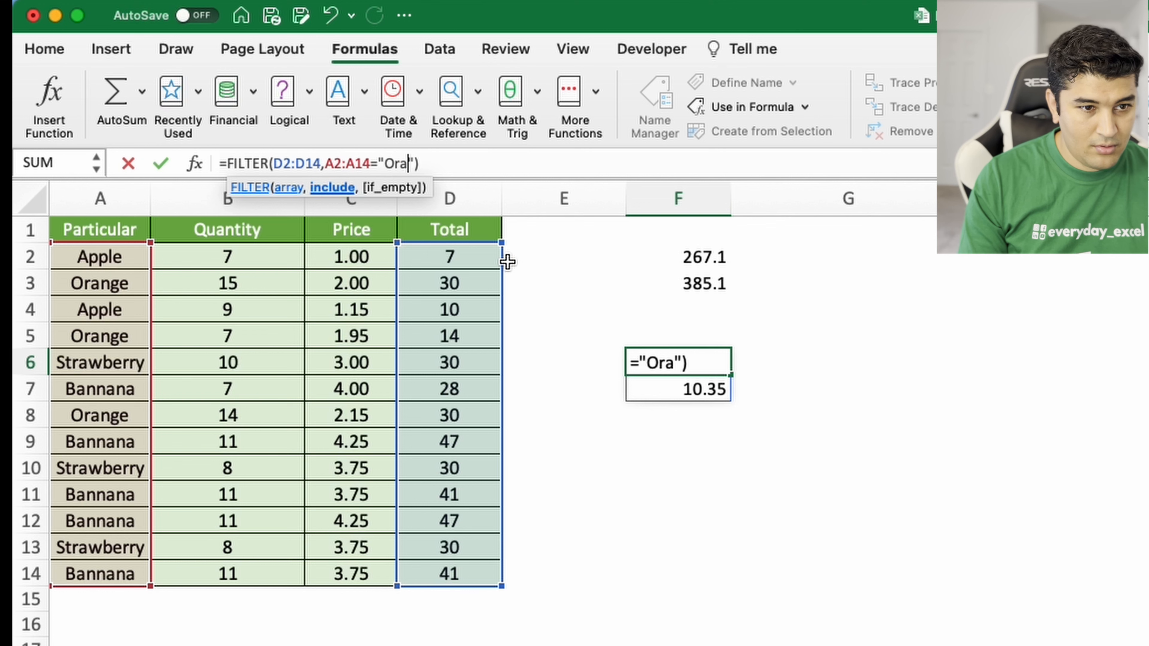
type("e")
key("Return")
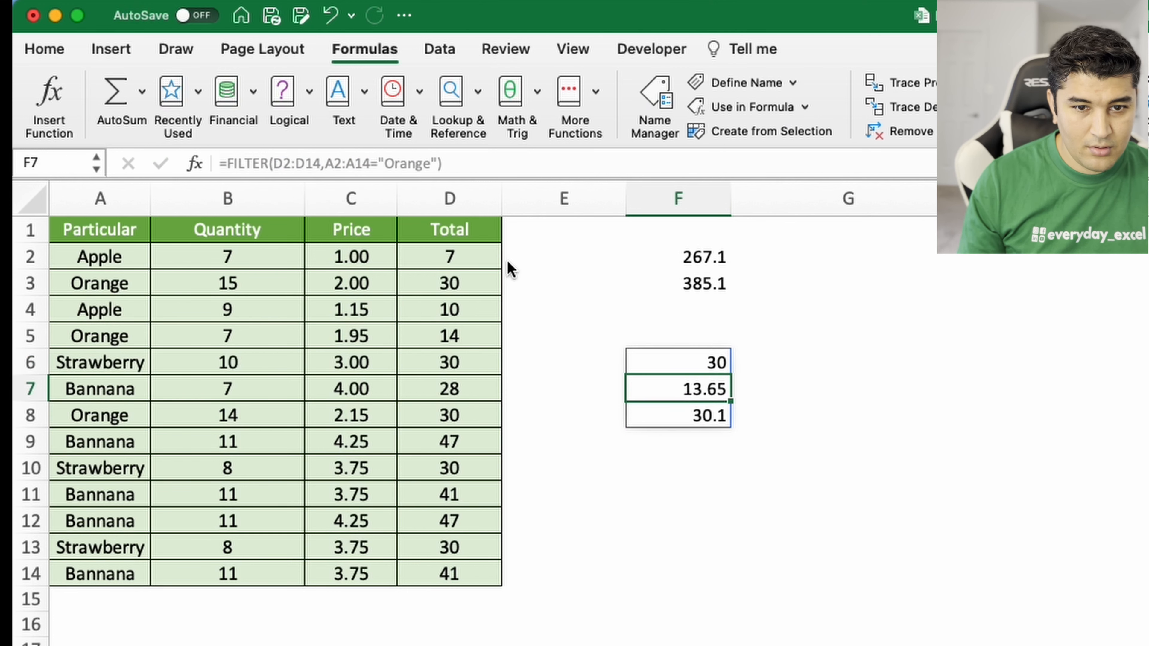
left_click_drag(716, 361, 697, 417)
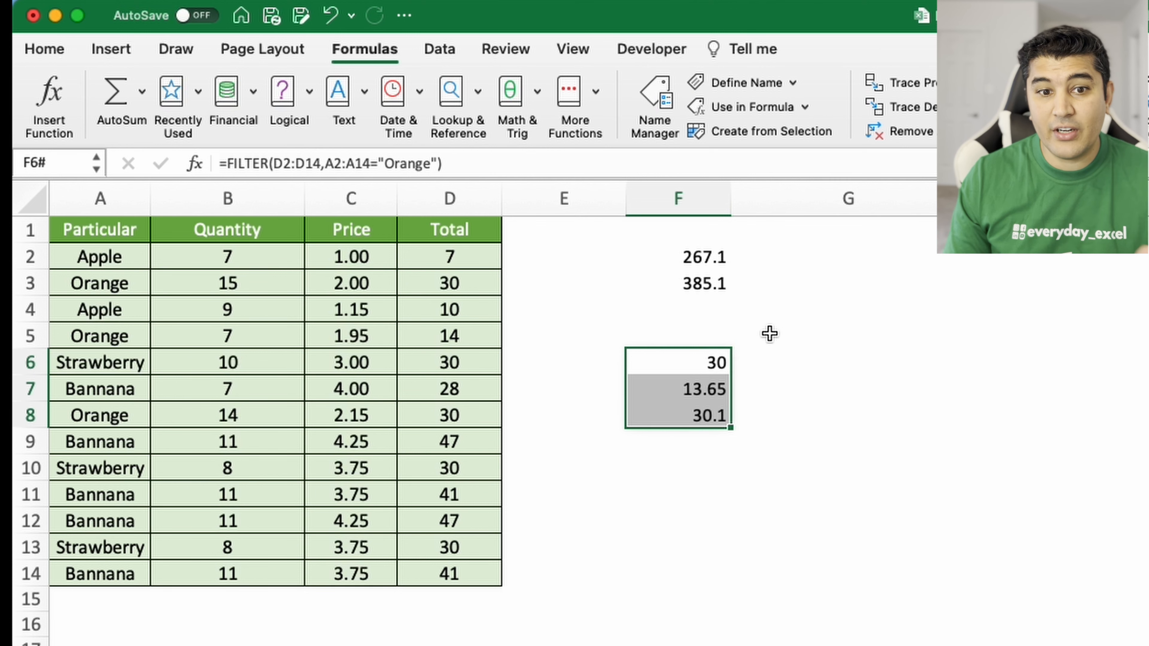
Step: Enter =SUM(F6#) in cell G6 to total the whole spilled range of the FILTER formula
left_click(774, 352)
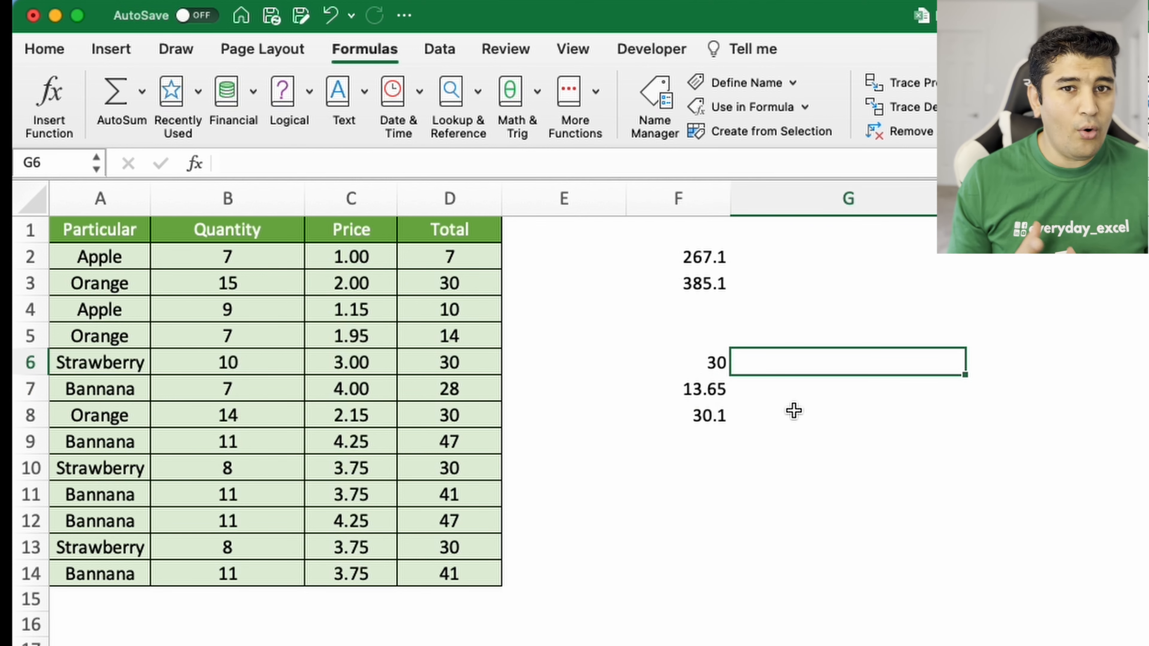
type("=")
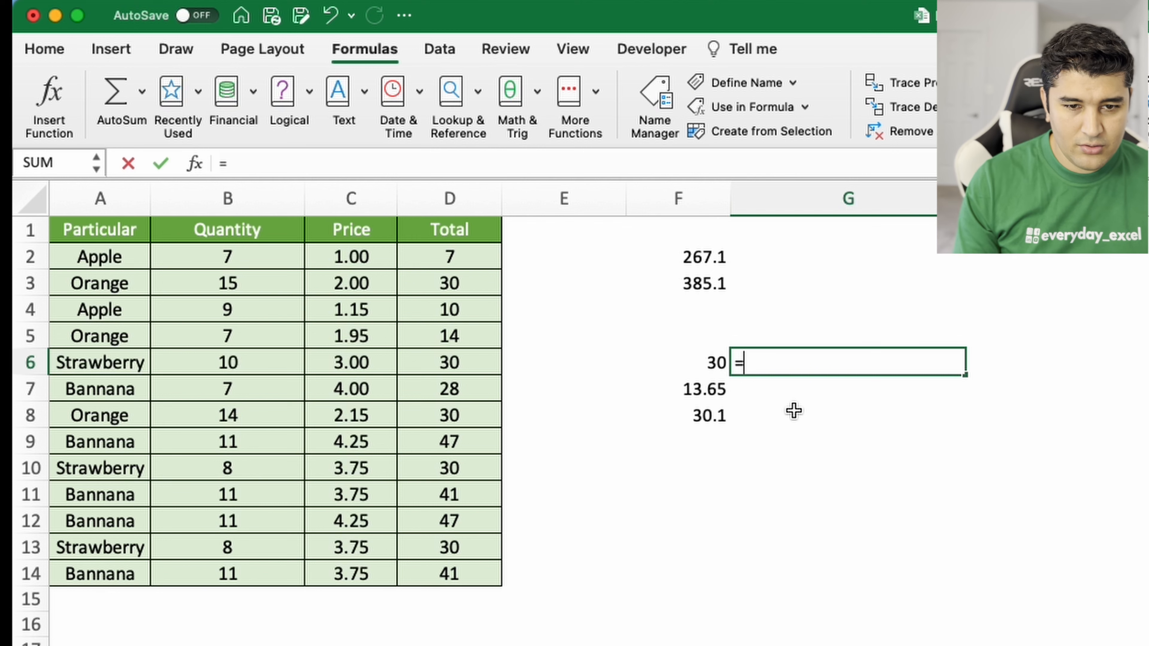
type("sum")
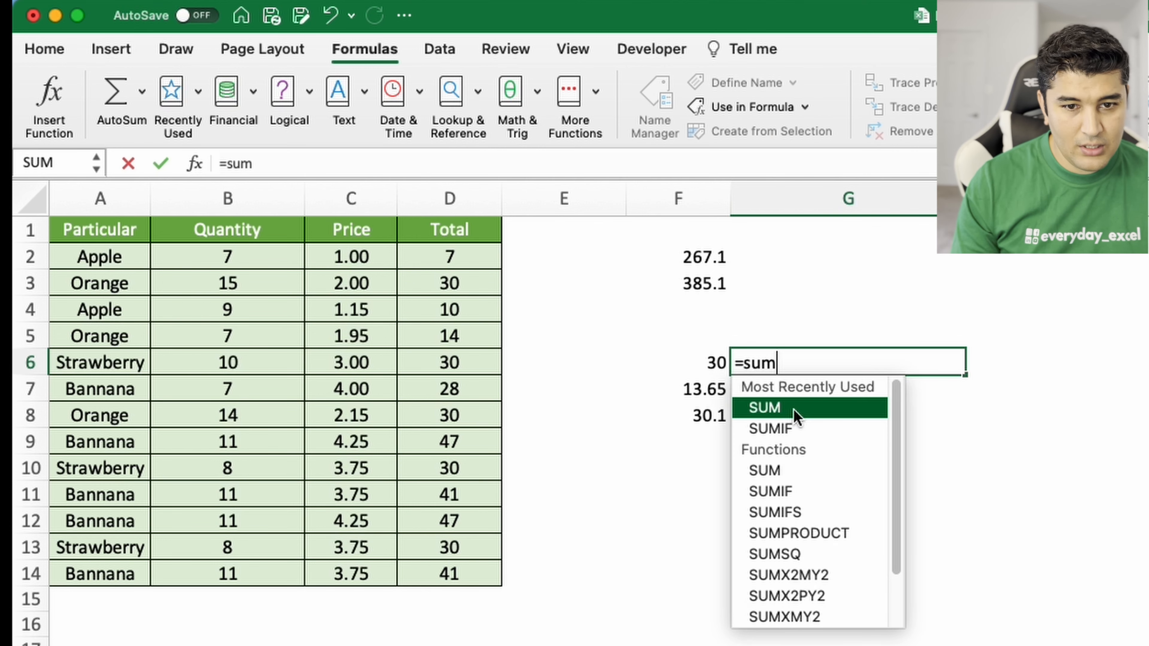
key("Tab")
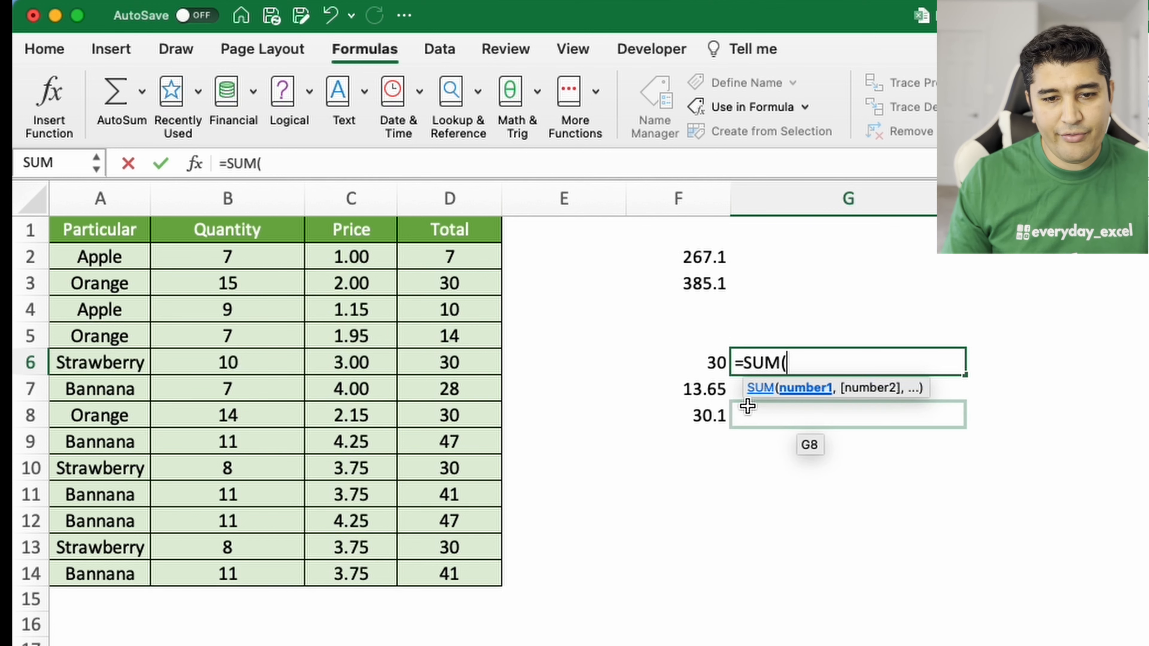
left_click(715, 372)
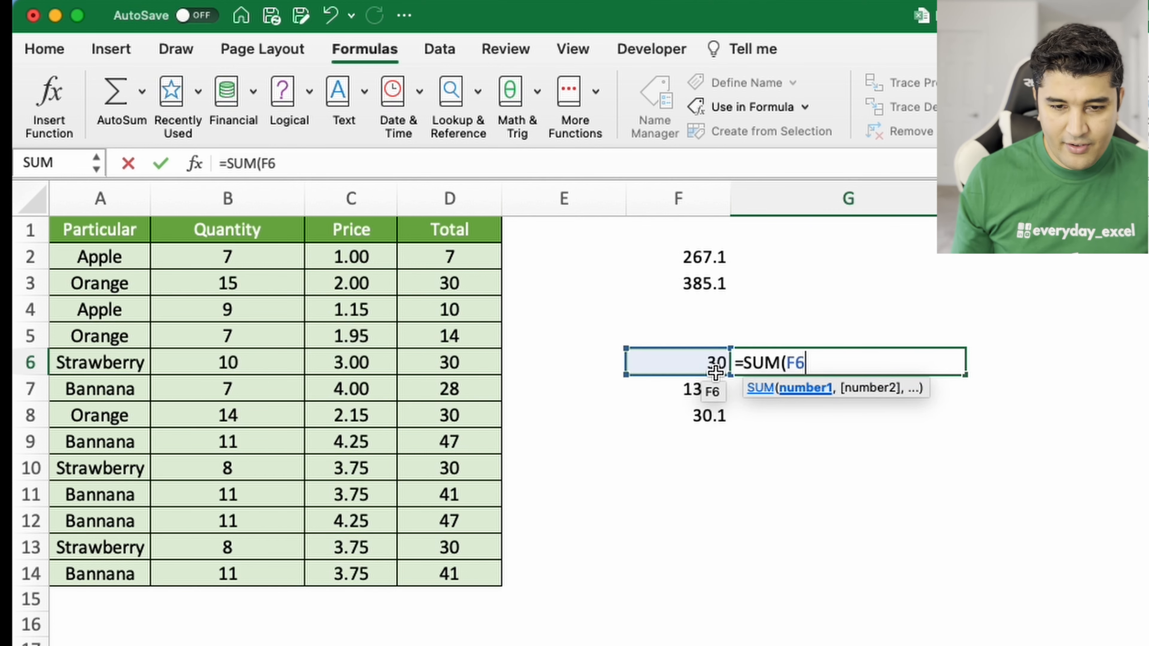
type("#")
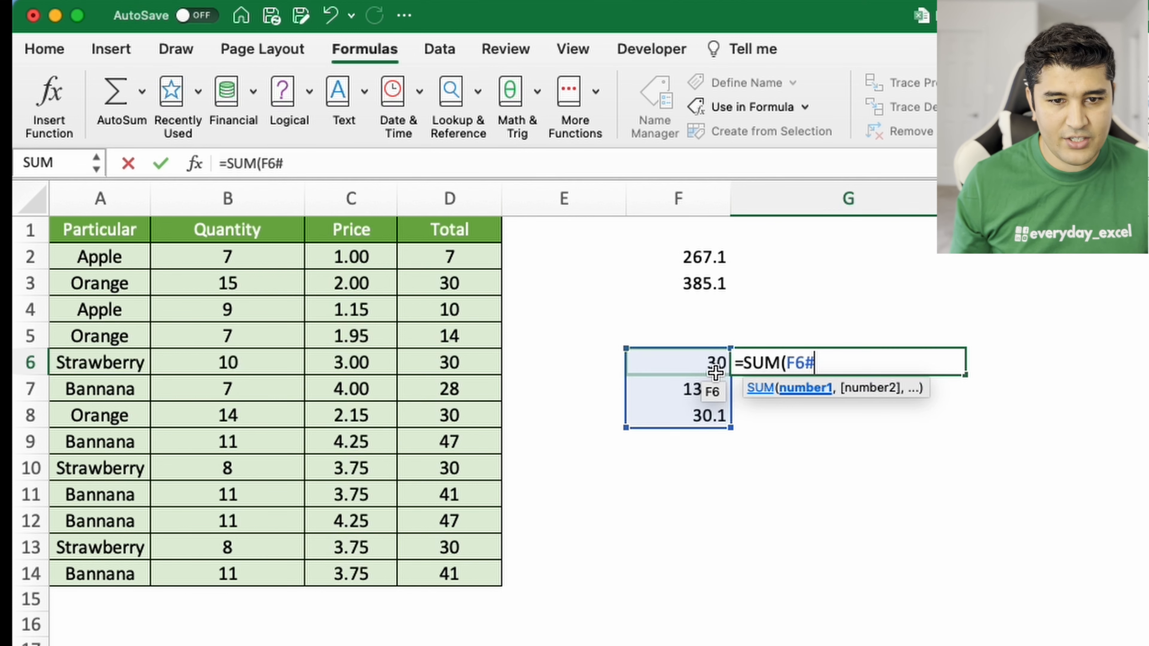
type(")")
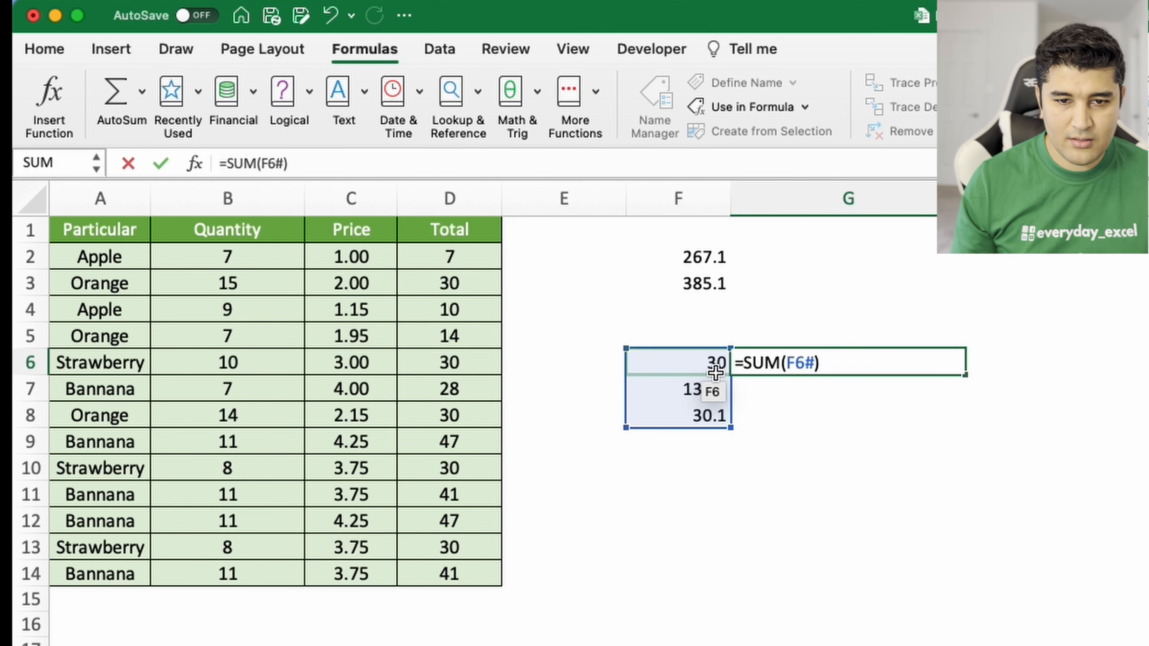
key("Return")
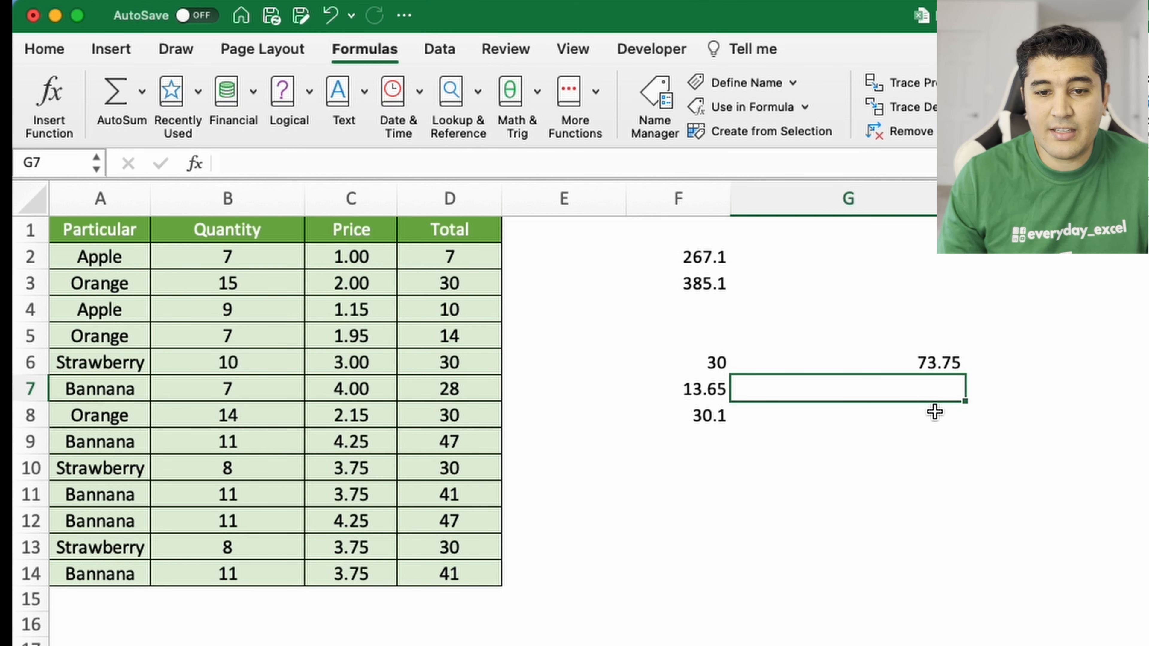
Step: Replace the fixed text criterion in the F6 FILTER formula with a reference to cell F5
left_click(686, 365)
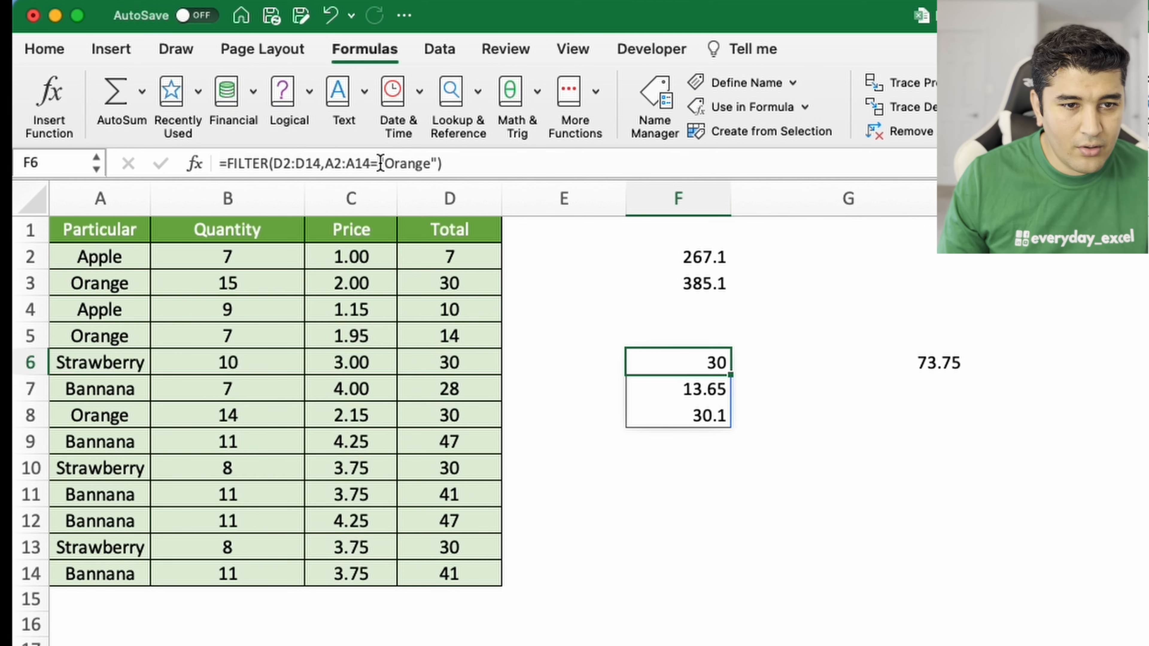
left_click_drag(380, 163, 437, 163)
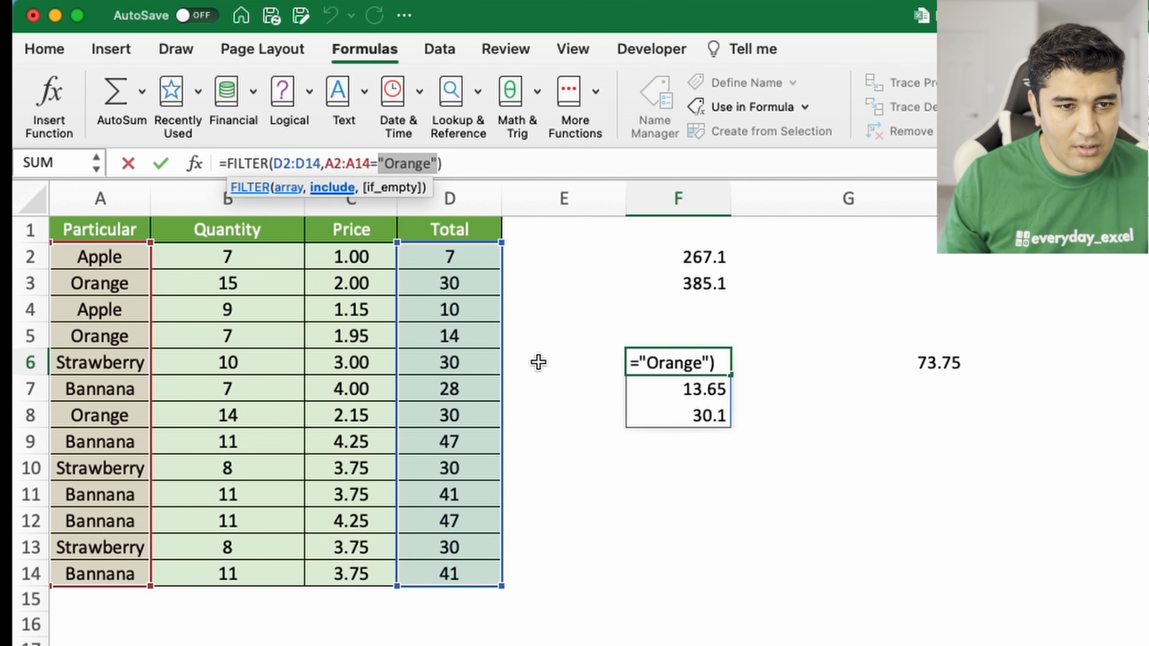
key("BackSpace")
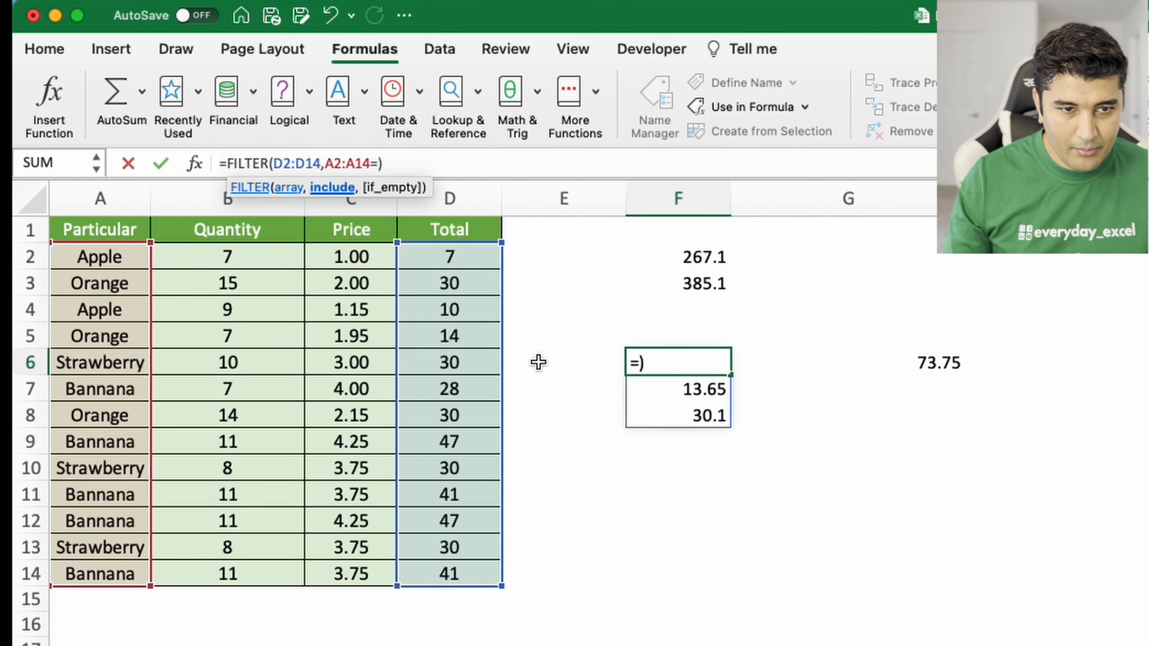
left_click(687, 343)
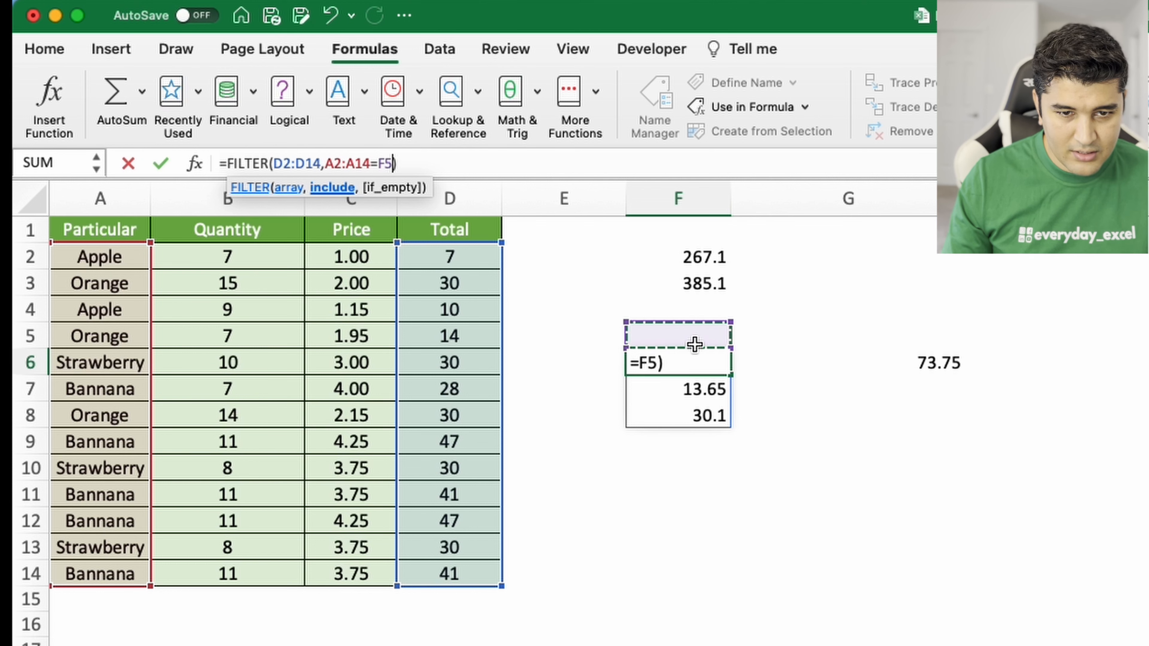
key("Return")
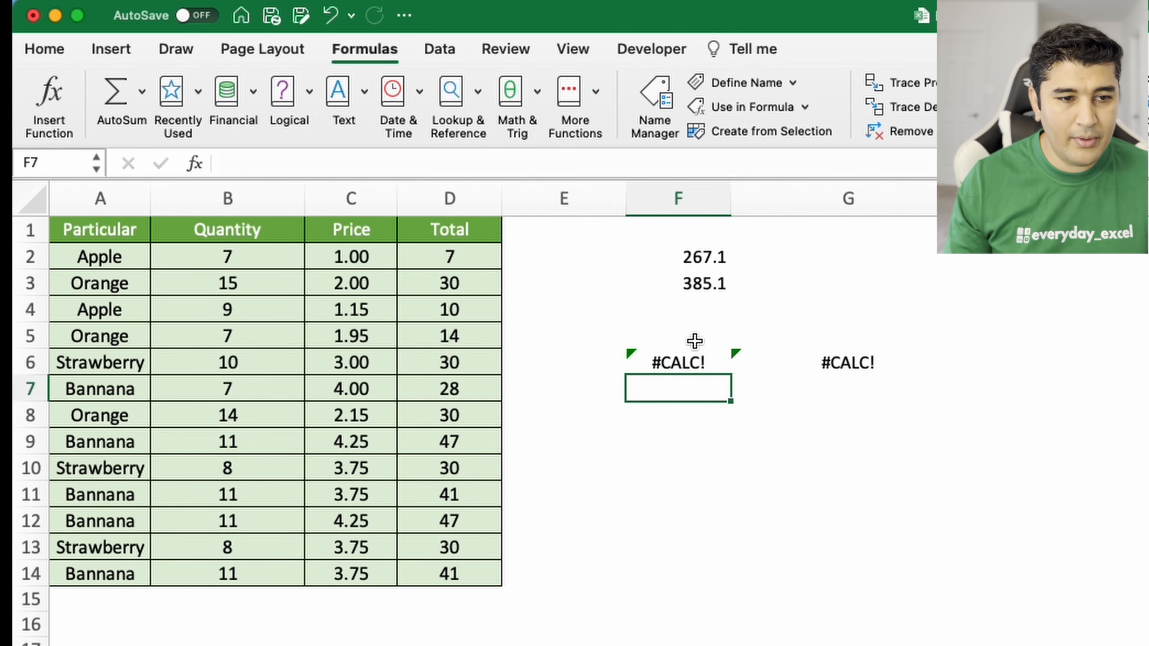
Step: Enter Bannana in cell F5 as the filter criterion
left_click(695, 339)
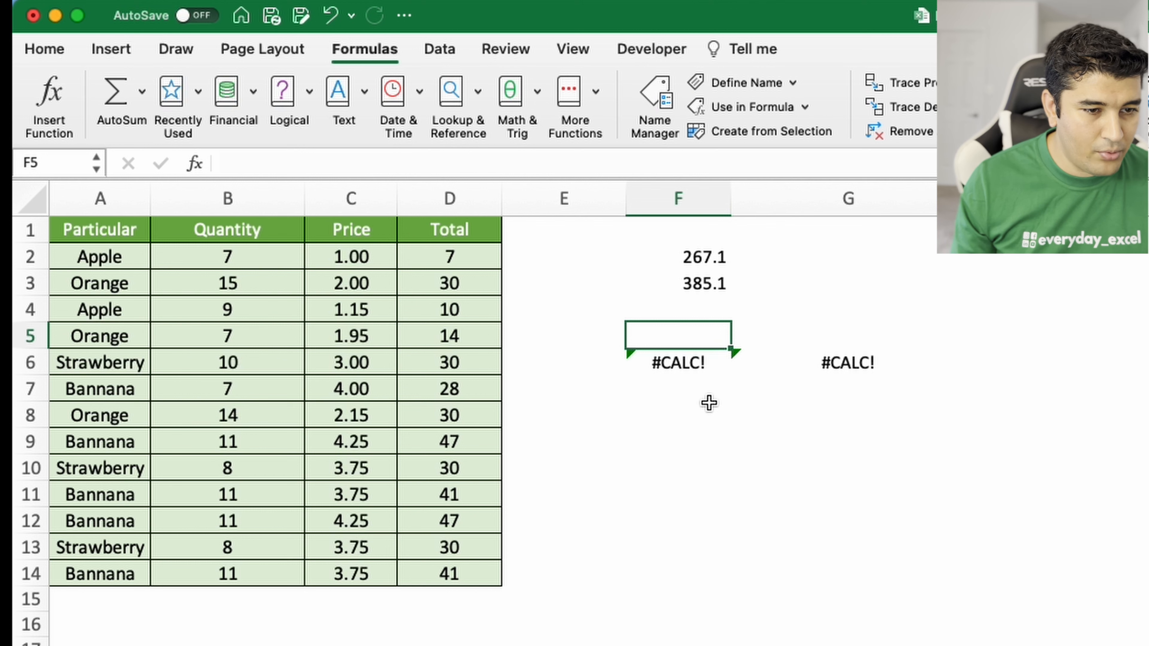
type("Bannan")
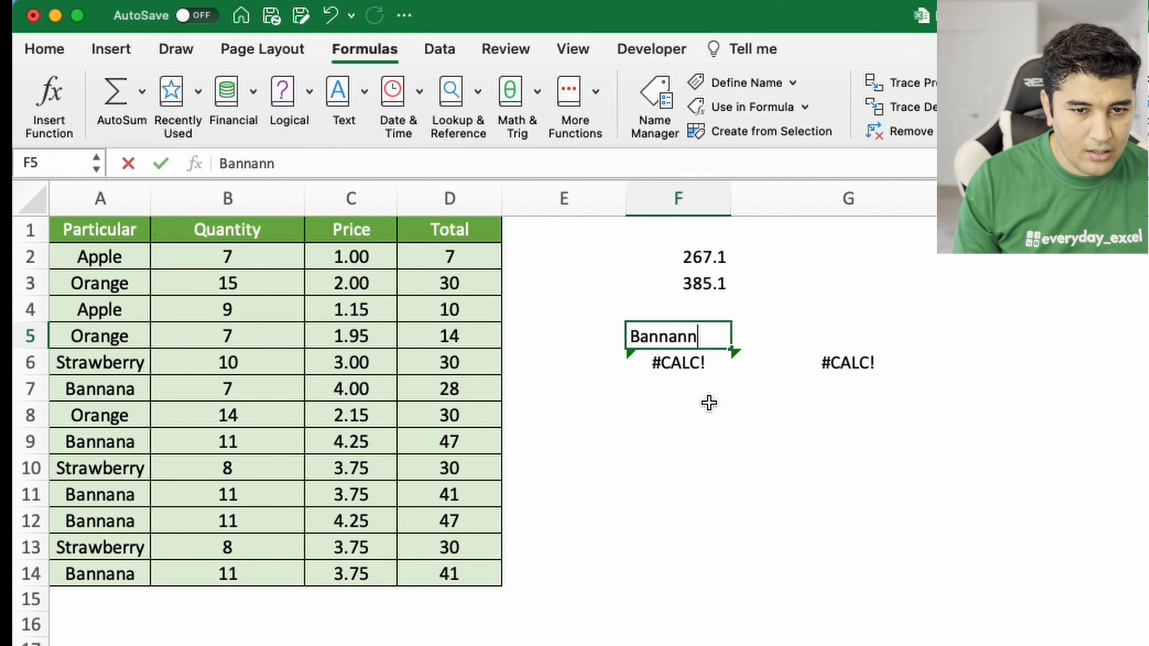
type("a")
key("Return")
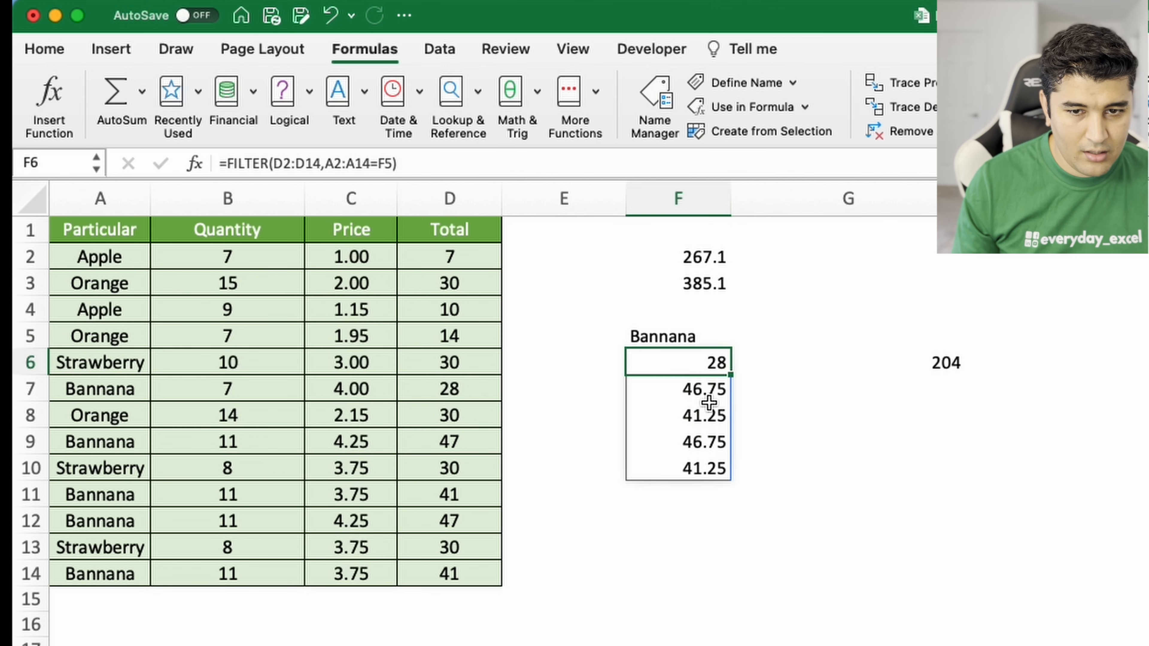